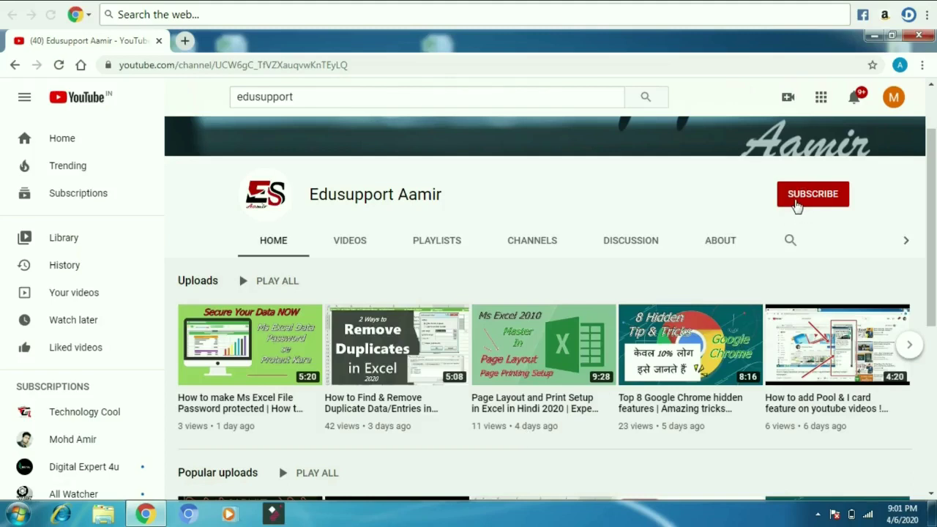
- Subscribe to the channel and turn on notifications for all new uploads
click(797, 206)
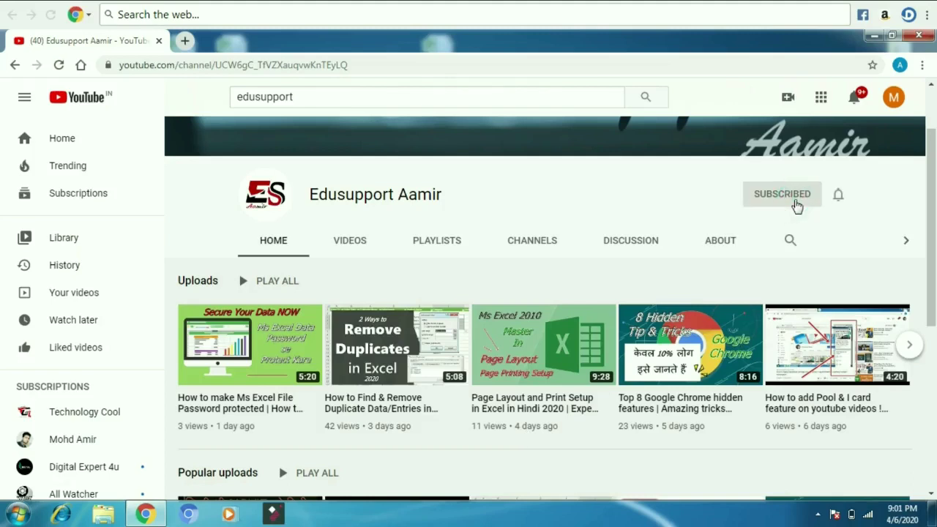
click(839, 196)
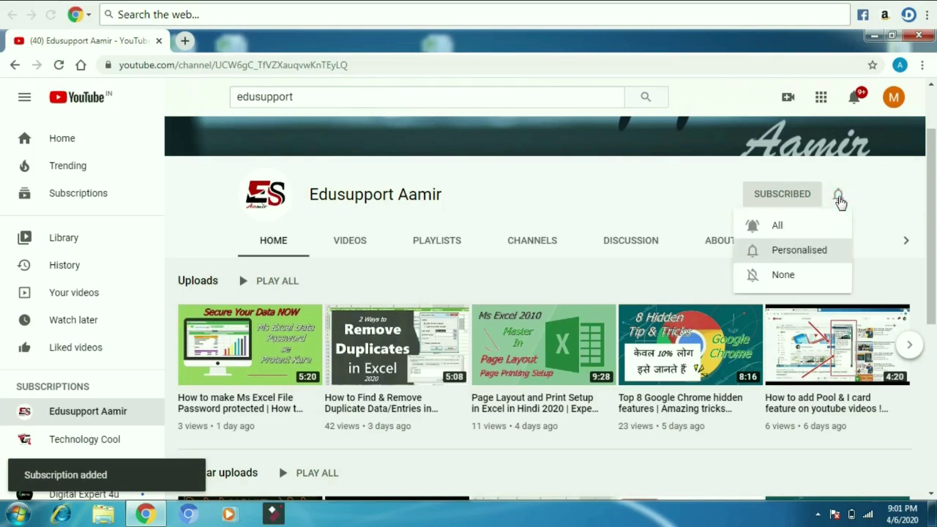
click(815, 227)
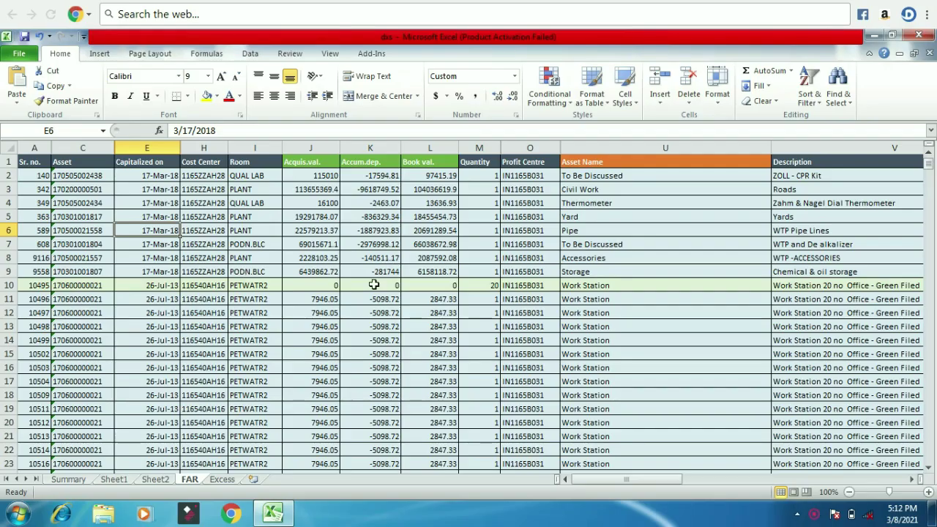
- Browse up and down column E of the asset register, ending at cell E6
key(Up)
key(Up)
key(Down)
key(Down)
key(Down)
key(Down)
key(Down)
key(Down)
key(Down)
key(Up)
key(Up)
key(Up)
key(Up)
key(Up)
key(Up)
key(Up)
key(Up)
key(Up)
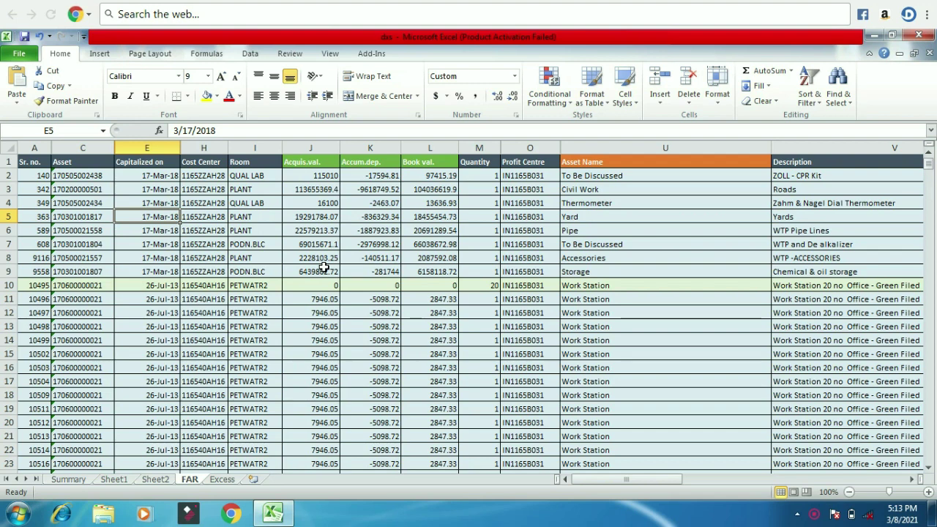
key(Down)
key(Down)
key(Down)
key(Up)
key(Up)
key(Up)
key(Down)
key(Down)
key(Down)
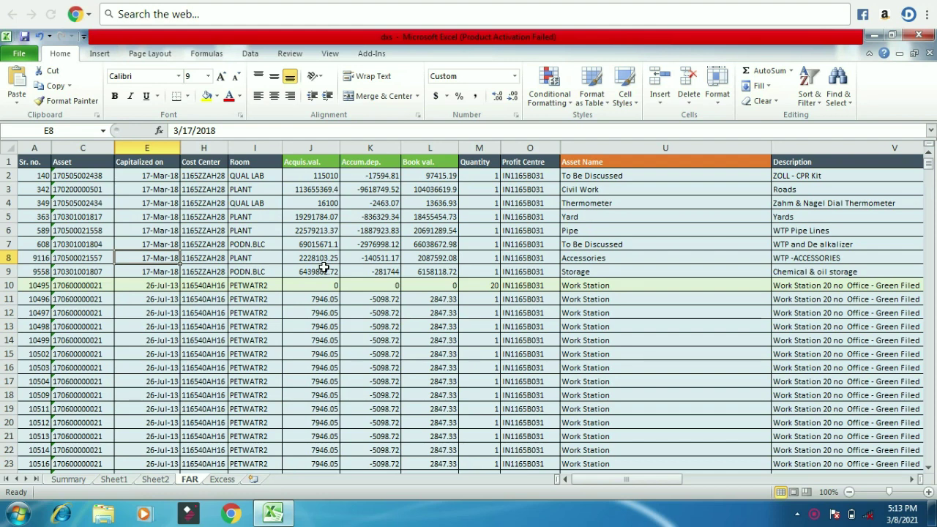
key(Down)
key(Down)
key(Down)
key(Down)
key(Down)
key(Down)
key(Up)
key(Up)
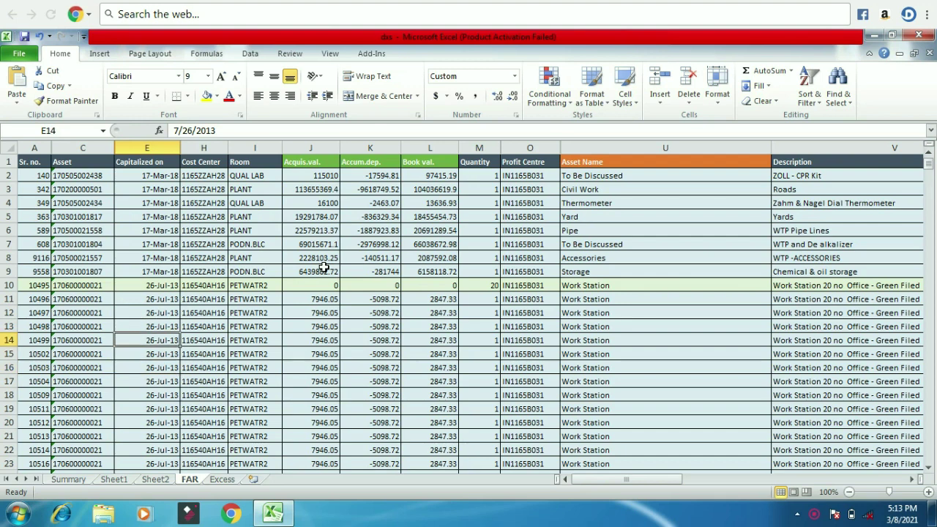
key(Up)
key(Up)
key(Up)
key(Up)
key(Up)
key(Up)
key(Up)
key(Up)
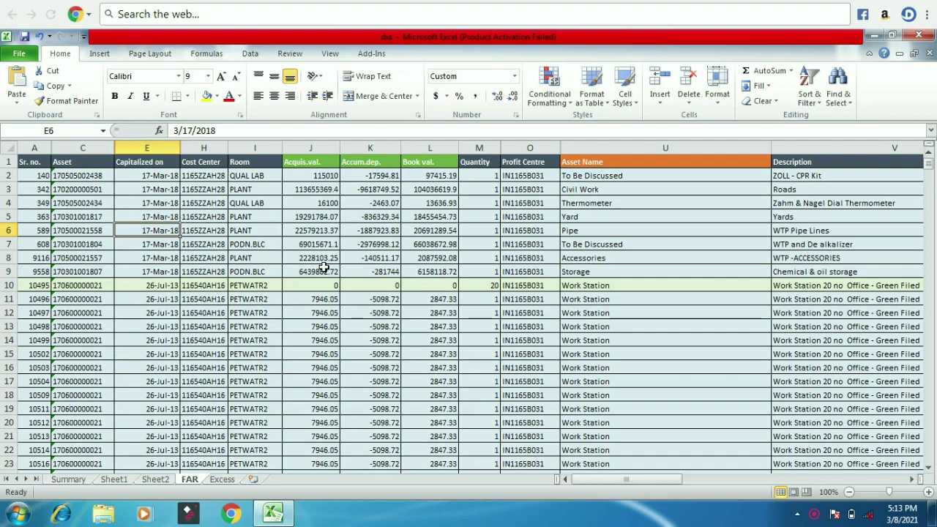
- Select the entire row 6, the Pipe asset, with Shift+Space
click(10, 230)
click(170, 286)
key(Up)
key(Up)
key(Up)
key(Up)
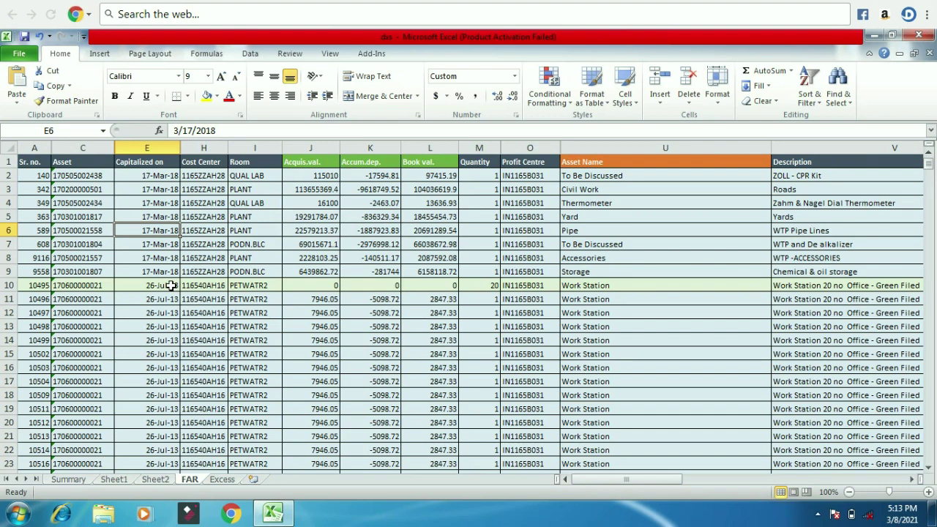
key(shift+space)
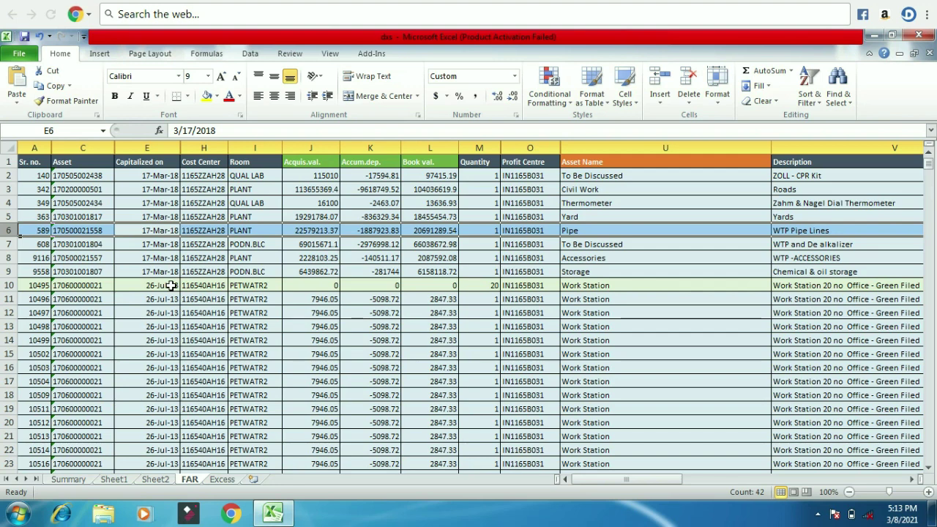
- Select whole columns from Capitalized on (column E) through Accum.dep
key(Down)
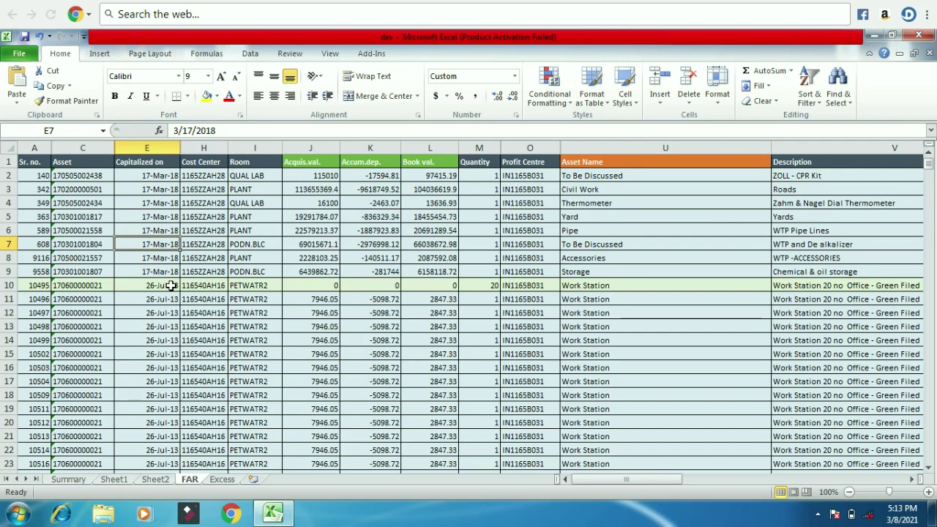
key(ctrl+space)
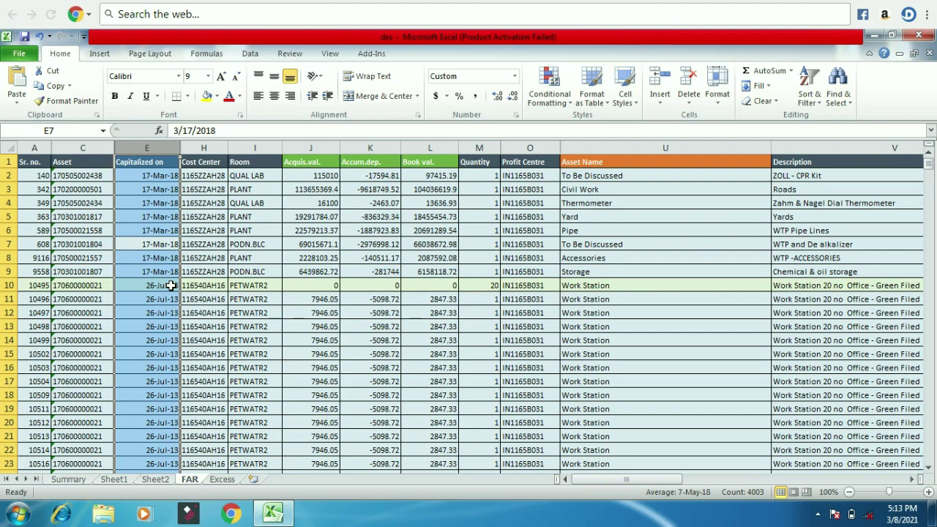
key(shift+Right)
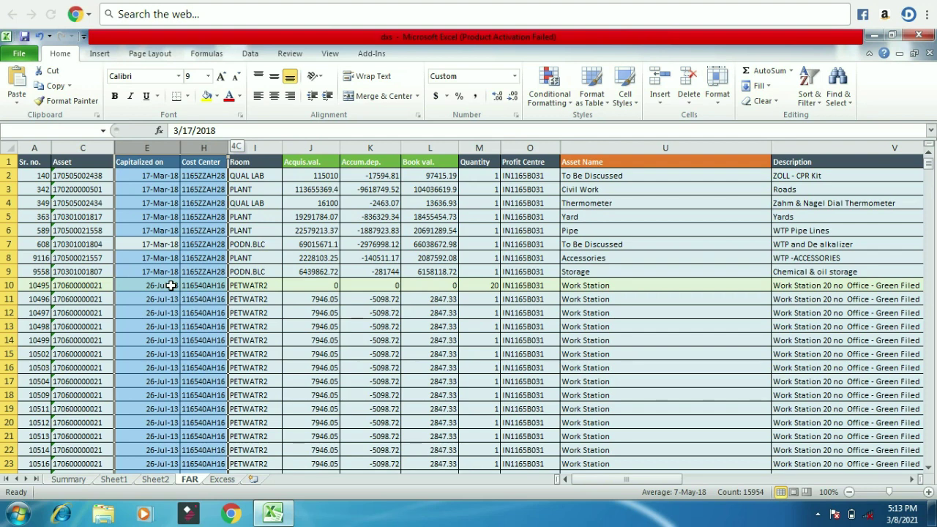
key(shift+Right)
key(shift+Right)
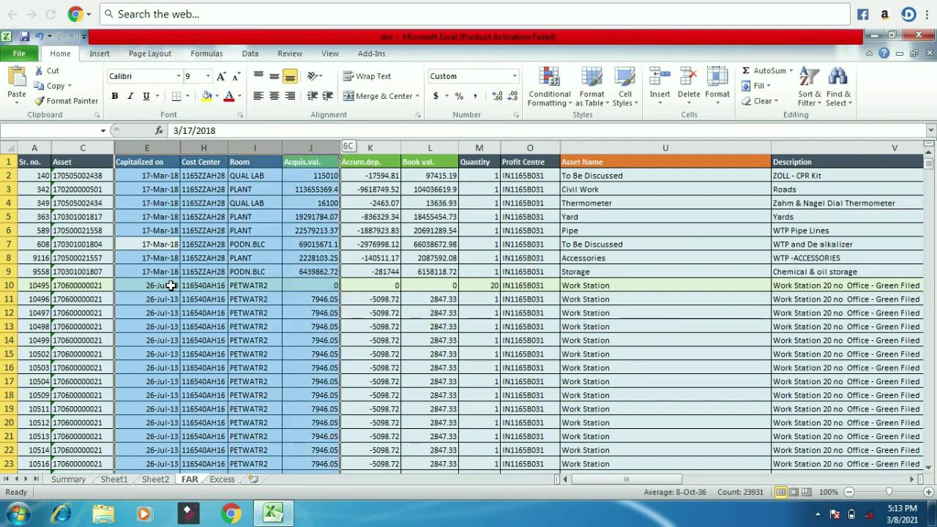
key(shift+Right)
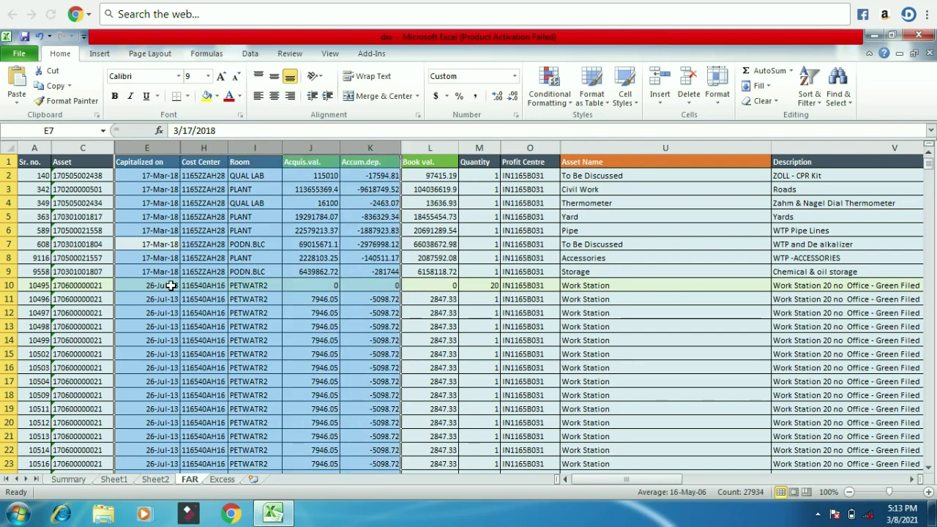
- Collapse the selection and return to cell A1
key(shift+BackSpace)
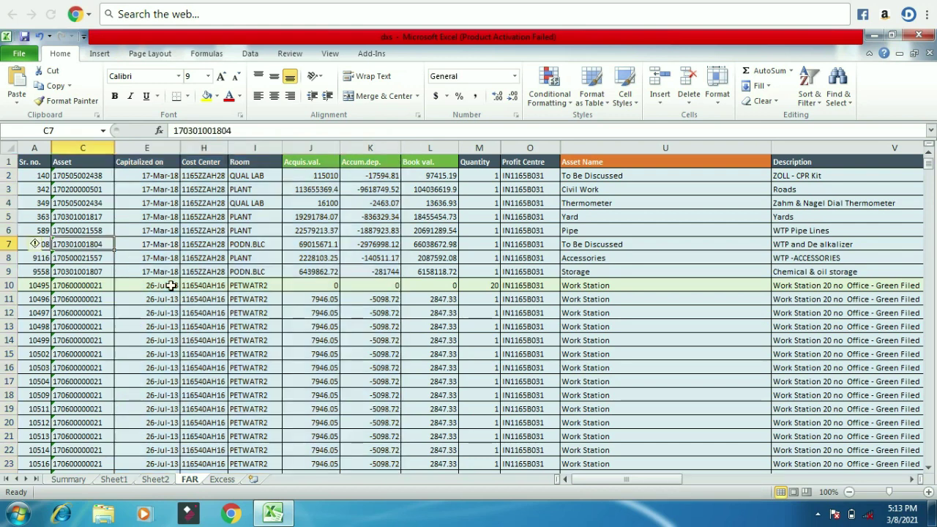
key(Left)
key(Left)
key(Up)
key(Up)
key(Up)
key(Up)
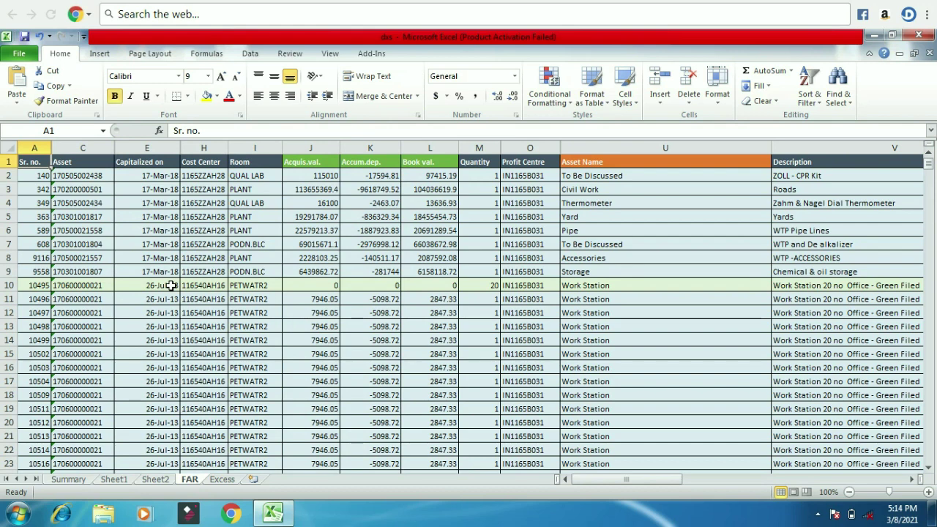
- Select the header row from Sr. no. to Description and switch on filter dropdowns
key(Right)
key(Right)
key(Right)
key(Right)
key(Left)
key(Left)
key(Left)
key(shift+Right)
key(shift+Right)
key(shift+Right)
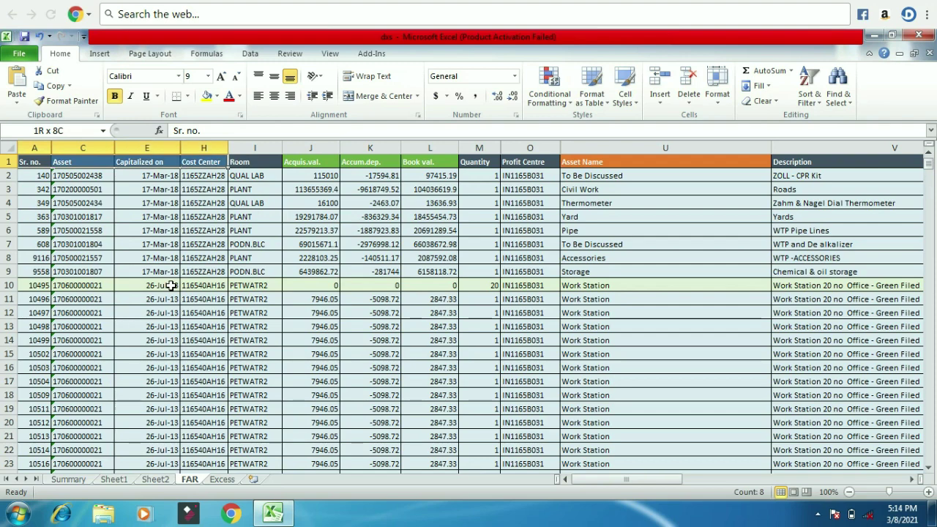
key(shift+Right)
key(shift+Right)
key(shift+Right)
key(shift+Right)
key(shift+Right)
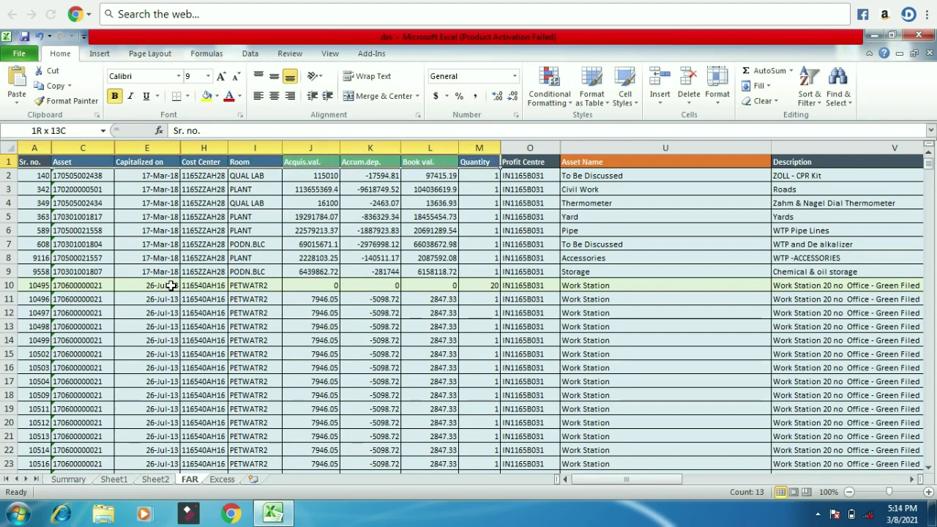
key(ctrl+shift+Right)
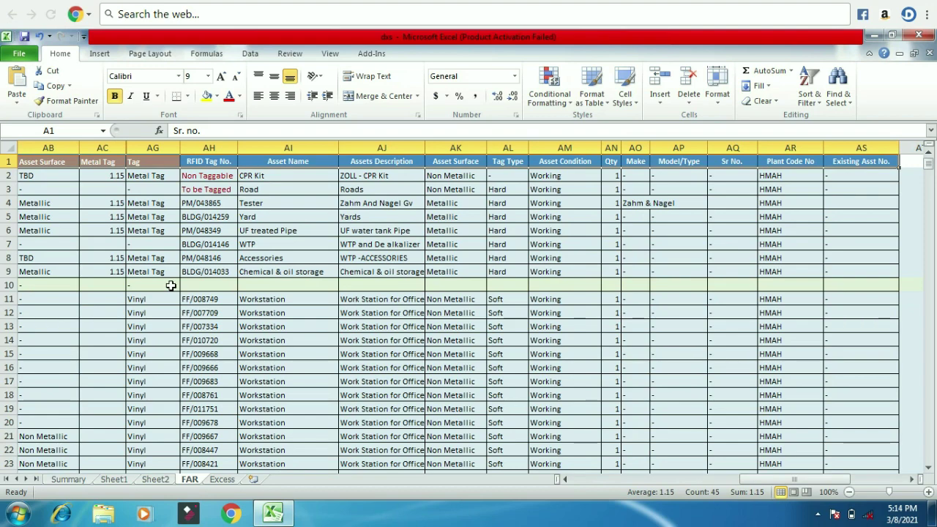
key(alt+h)
key(s)
key(f)
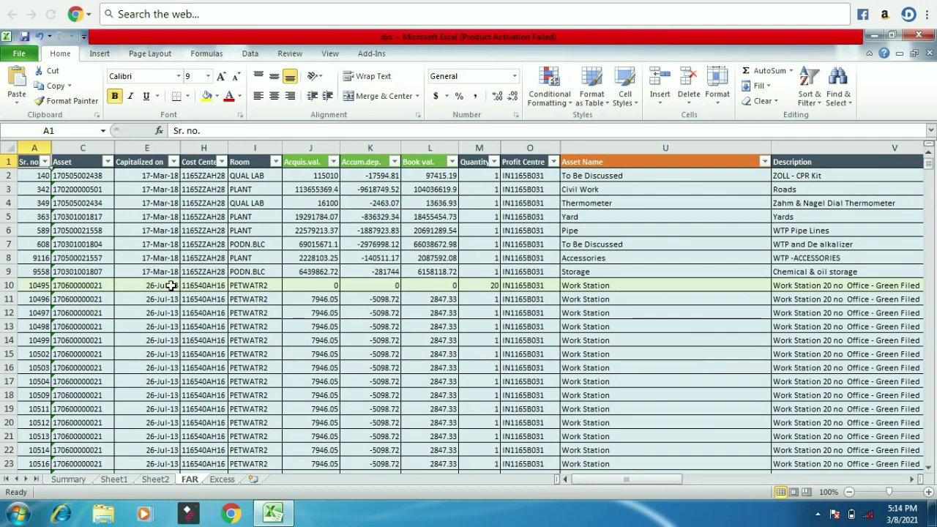
- Open the Asset column filter and untick Select All
key(Right)
key(Right)
key(Right)
key(Right)
key(Right)
key(Right)
key(Right)
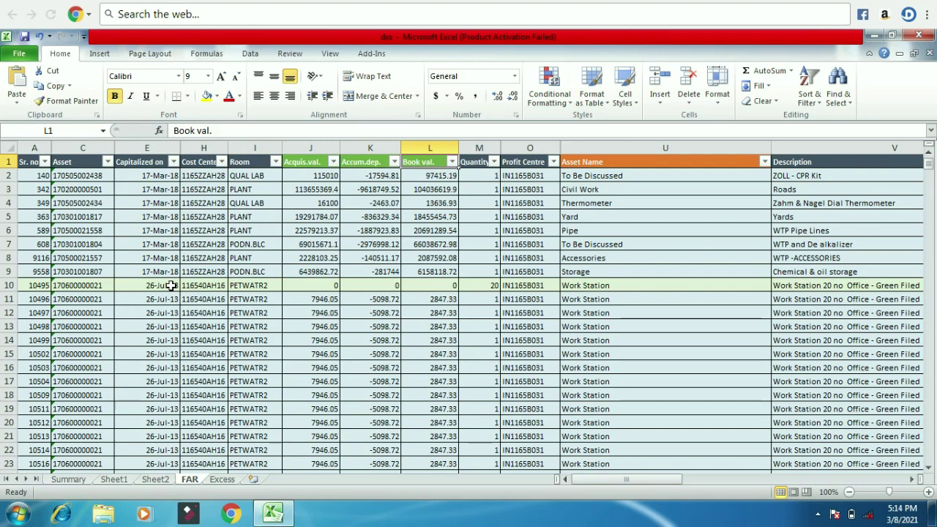
key(Left)
key(Left)
key(Left)
key(Left)
key(Left)
key(Left)
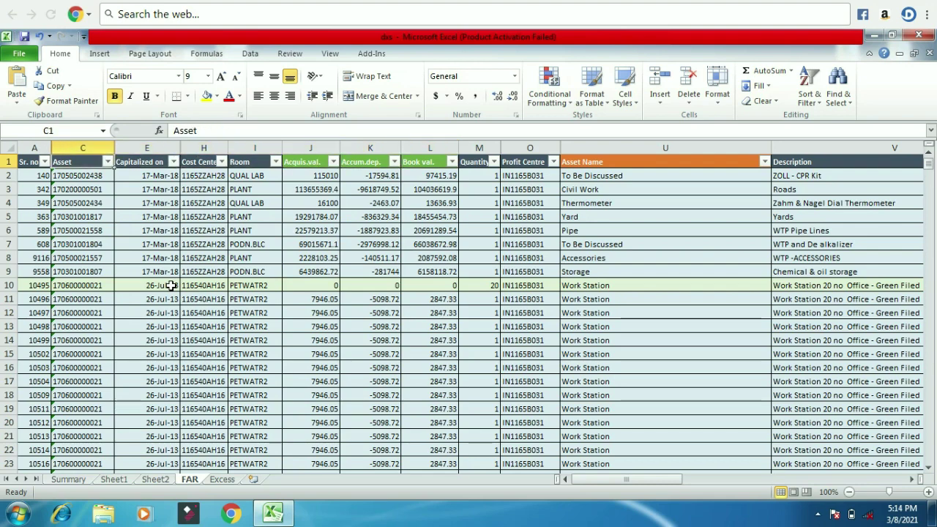
key(alt+Down)
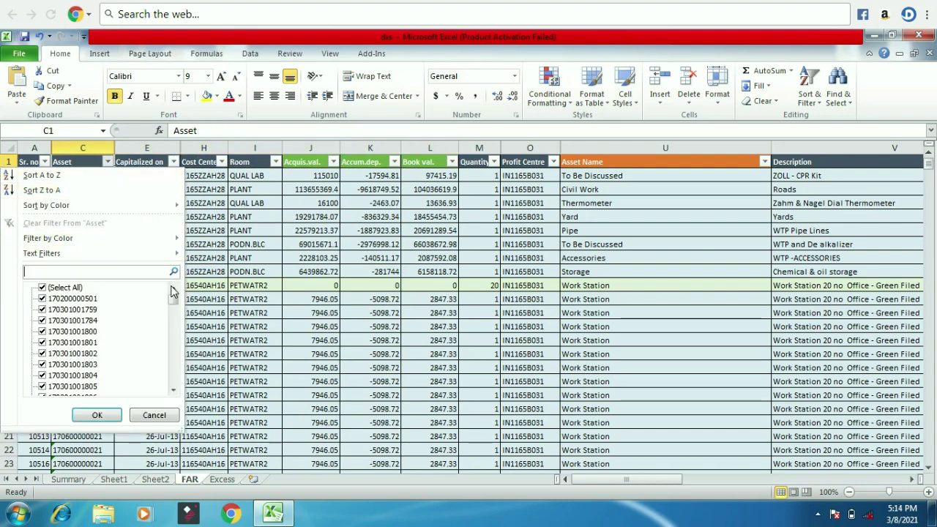
key(Escape)
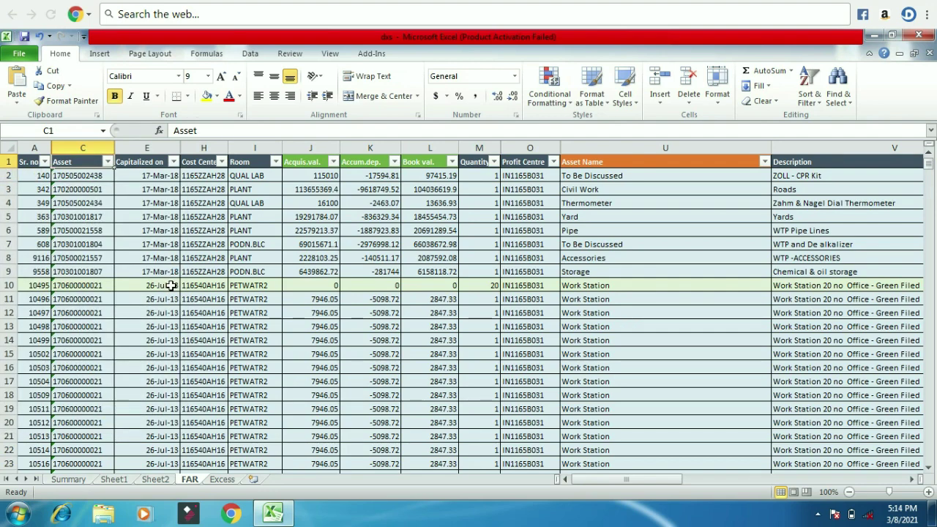
key(alt+Down)
key(Down)
key(Down)
key(Down)
key(Down)
key(Down)
key(Down)
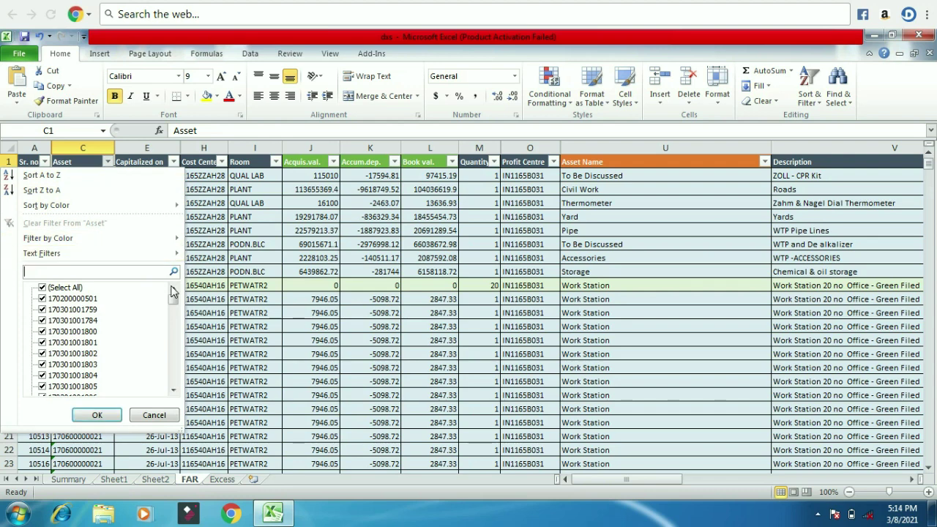
key(Down)
key(space)
key(Down)
key(space)
key(Down)
key(space)
key(Down)
key(space)
key(Down)
key(space)
key(Down)
key(Down)
key(space)
key(Down)
key(Down)
key(space)
key(Down)
key(Down)
key(space)
key(Down)
key(Down)
key(space)
key(Down)
key(Down)
key(space)
key(Down)
key(Down)
key(Down)
key(space)
key(Down)
key(Down)
key(Down)
key(space)
key(Down)
key(Down)
key(Down)
key(space)
key(Down)
key(Down)
key(Down)
key(space)
key(Down)
key(Down)
key(space)
key(Down)
key(Down)
key(space)
key(Down)
key(Down)
key(Down)
key(space)
key(Down)
key(Down)
key(space)
key(Down)
key(Down)
key(space)
key(Down)
key(Down)
key(Down)
key(space)
key(Down)
key(Down)
key(space)
key(Down)
key(Down)
key(space)
key(Down)
- Open the Profit Centre filter dropdown
key(Down)
key(space)
key(Down)
key(Down)
key(space)
key(Down)
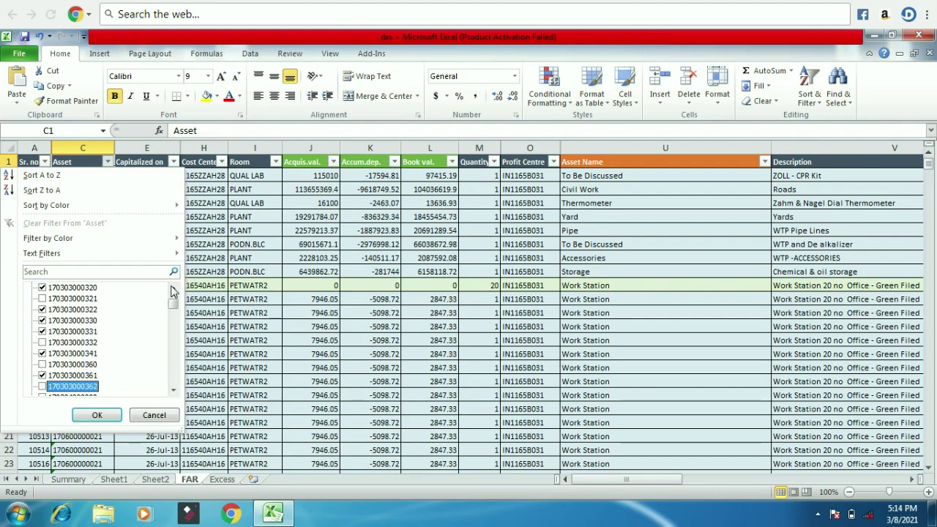
key(Return)
key(Right)
key(Right)
key(Right)
key(Right)
key(Right)
key(Right)
key(Right)
key(Right)
key(Right)
key(Left)
key(alt+Down)
key(Down)
key(Down)
key(Down)
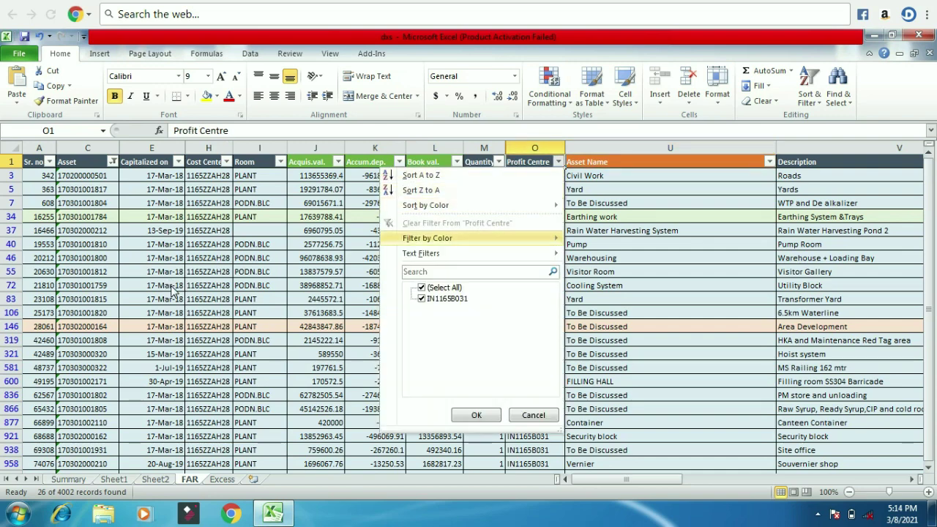
- Close the Profit Centre filter and open the Description filter dropdown
key(Escape)
key(Right)
key(Right)
key(Left)
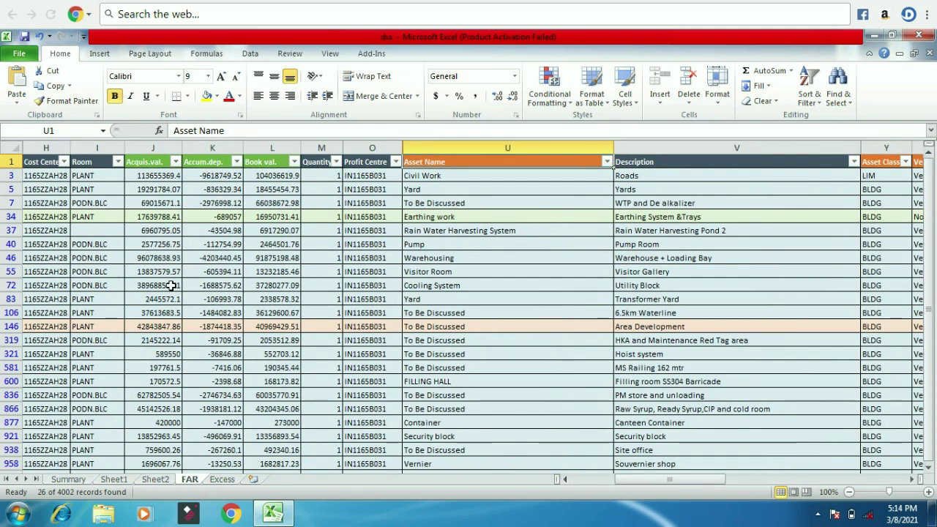
key(Right)
key(alt+Down)
- Untick all descriptions, tick Canteen Container, Site office and others, then apply the filter
key(Down)
key(Down)
key(Down)
key(Down)
key(Down)
key(space)
key(Down)
key(Down)
key(Down)
key(space)
key(Down)
key(Down)
key(Down)
key(Down)
key(space)
key(Down)
key(Down)
key(Down)
key(space)
key(Down)
key(Down)
key(space)
key(Down)
key(Down)
key(space)
key(Down)
key(Down)
key(space)
key(Down)
key(Down)
key(Down)
key(space)
key(Down)
key(space)
key(Down)
key(Down)
key(space)
key(Return)
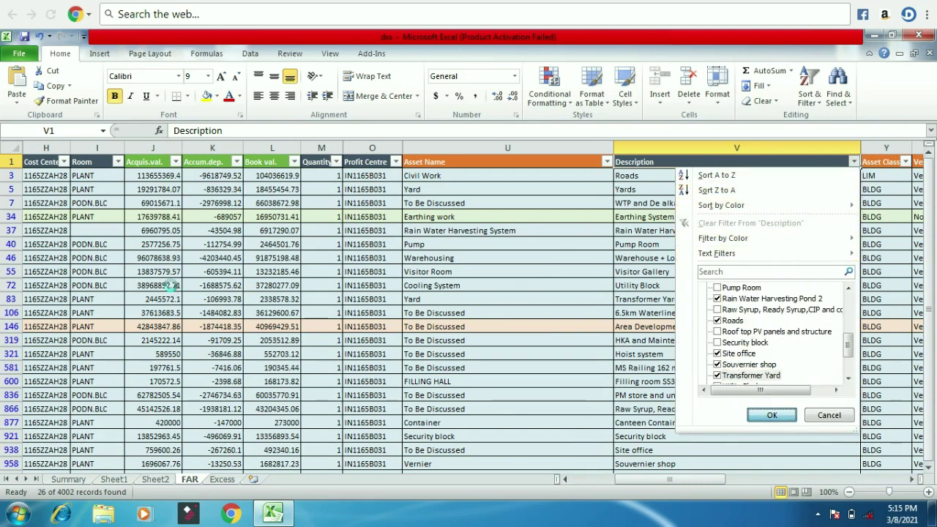
- Review the 10 filtered records across the Room, cost centre and Capitalized on columns
key(Right)
key(Right)
key(Right)
key(Right)
key(Right)
key(Right)
key(Right)
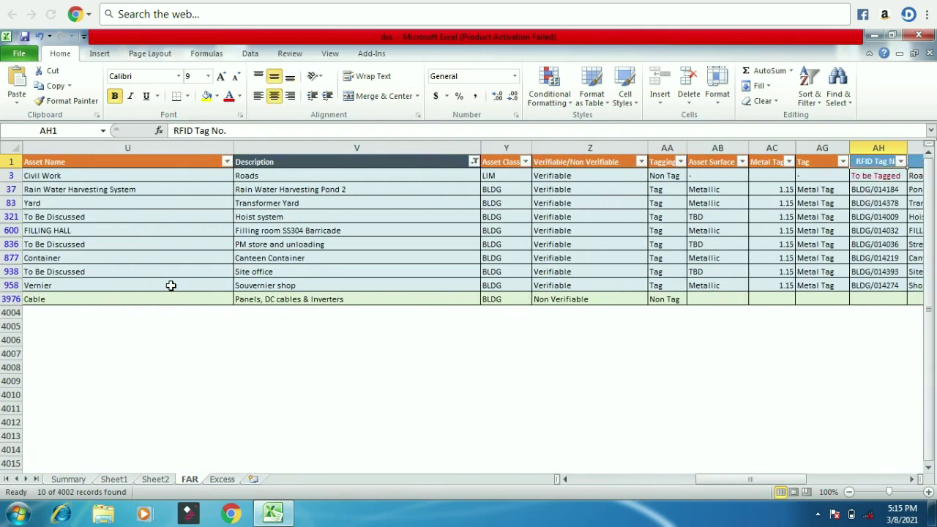
key(Right)
key(Right)
key(Left)
key(Left)
key(Left)
key(Left)
key(Left)
key(Left)
key(Left)
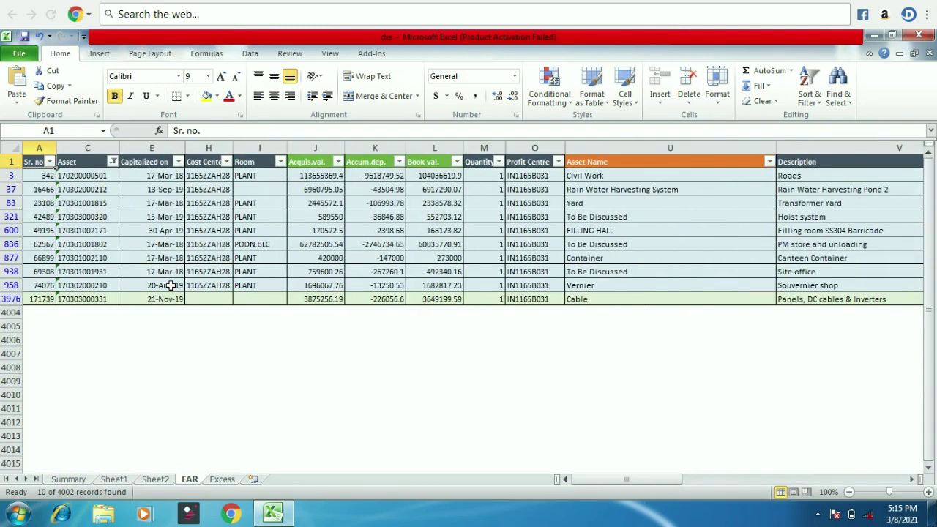
key(Right)
key(Right)
key(Right)
key(Right)
key(Down)
key(Left)
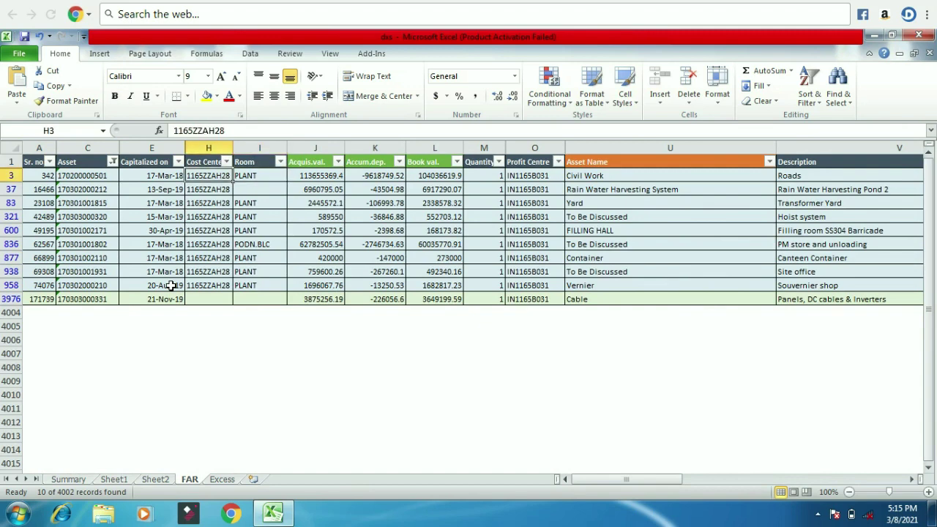
key(Left)
key(Down)
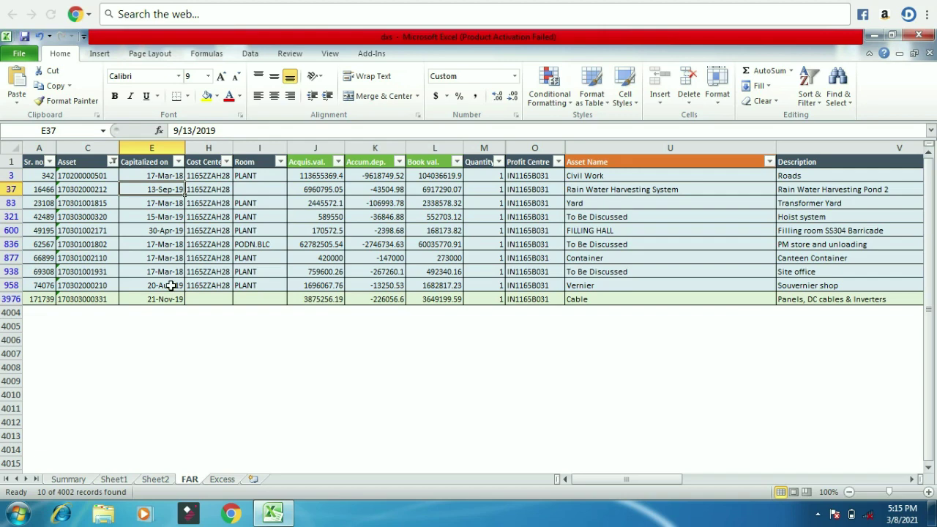
key(Up)
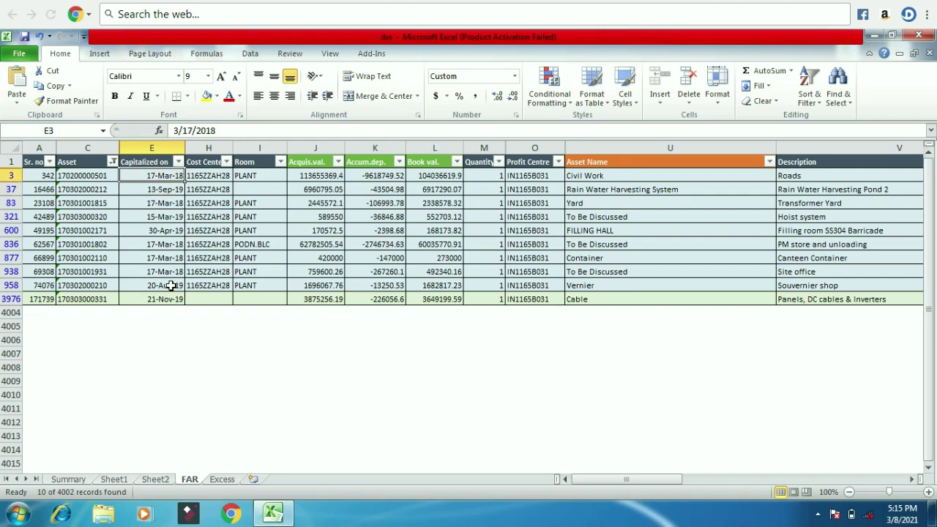
key(alt)
- Turn off the filter via the legacy Alt+D shortcut and dismiss the Windows colour-scheme prompt
key(d)
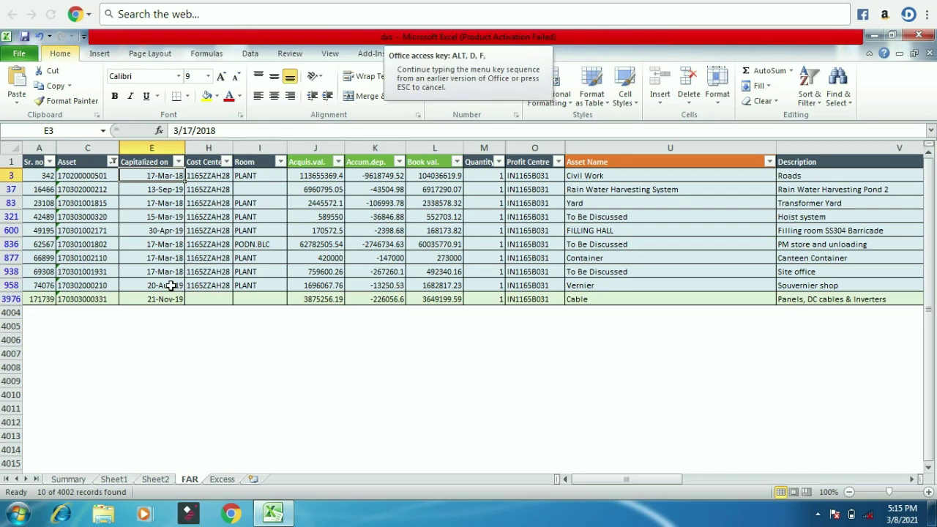
key(s)
key(Up)
key(Up)
key(Down)
key(Down)
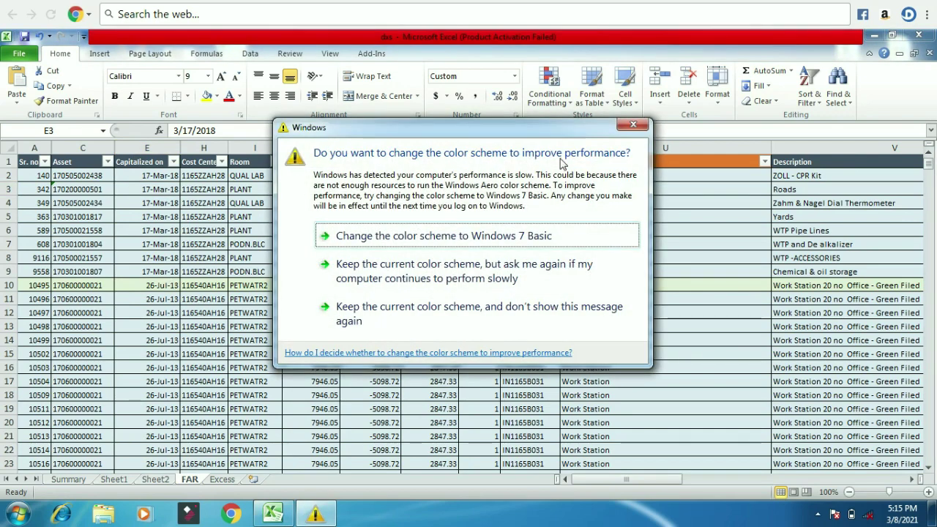
click(634, 125)
key(Down)
key(Down)
key(Down)
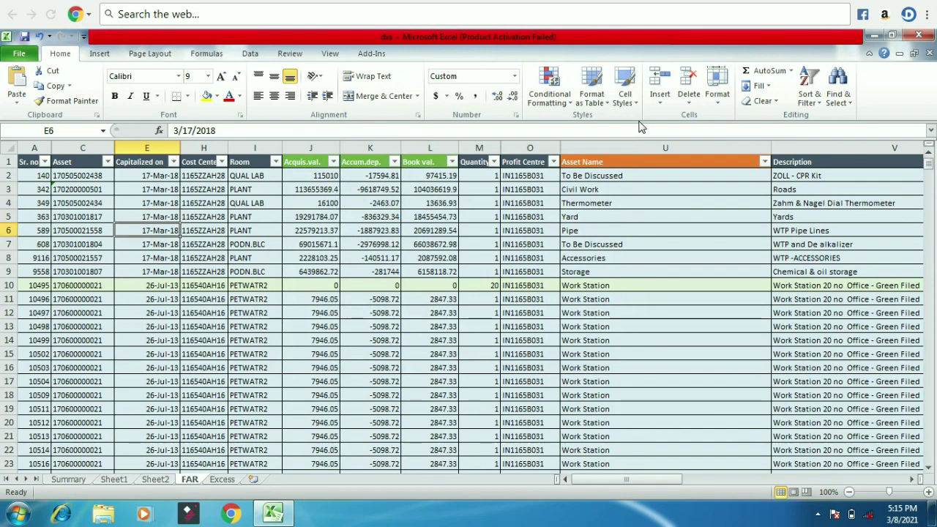
- Select row 12 and insert a blank row above the first Work Station asset
key(Down)
key(Down)
key(Down)
key(Down)
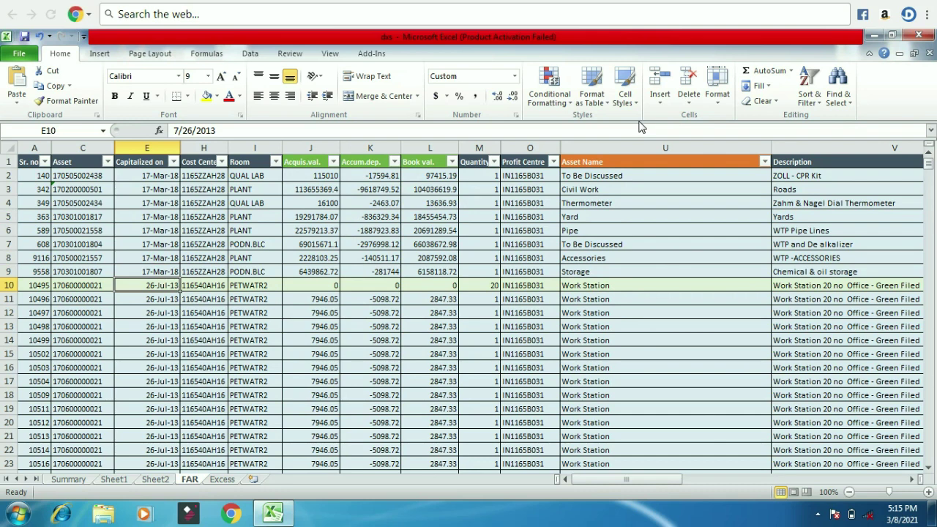
key(Down)
key(Down)
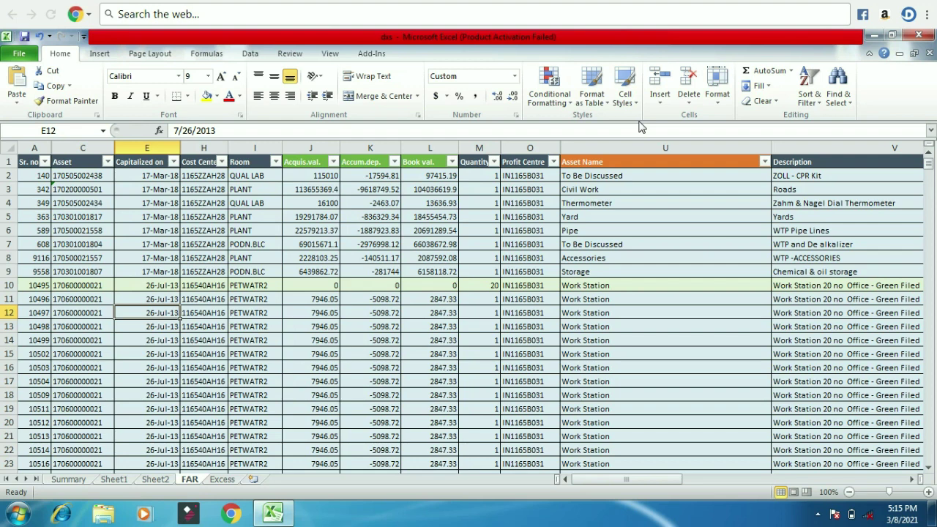
key(shift+space)
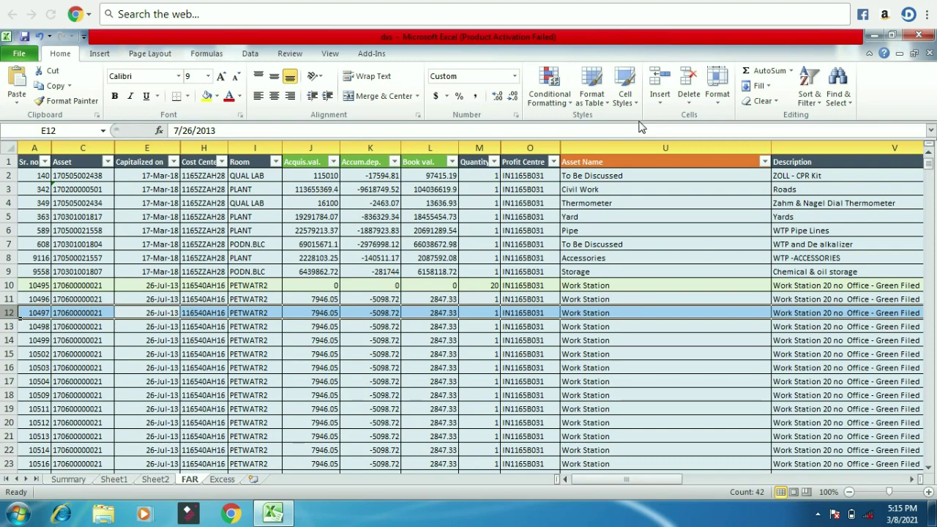
key(ctrl+shift+plus)
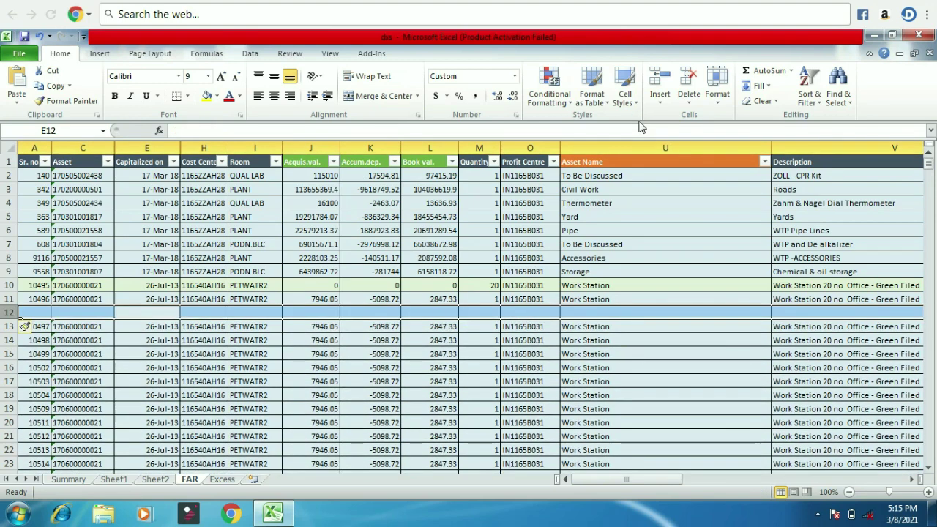
key(Down)
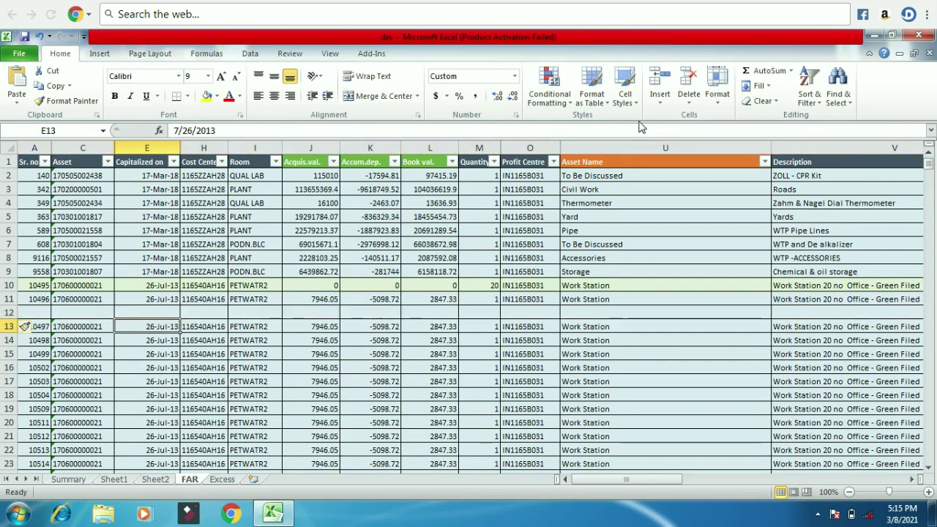
key(Right)
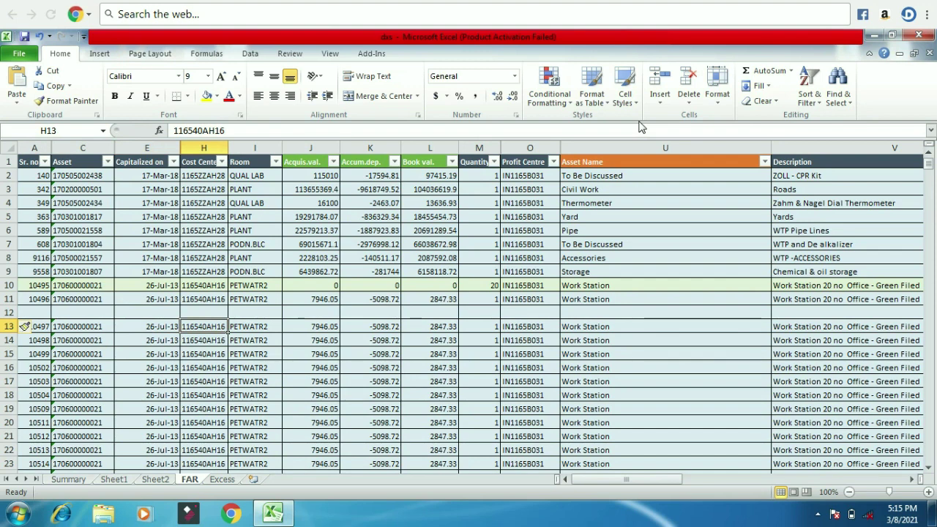
- Insert a trial blank column before Cost Center, then undo both it and the blank row
key(ctrl+space)
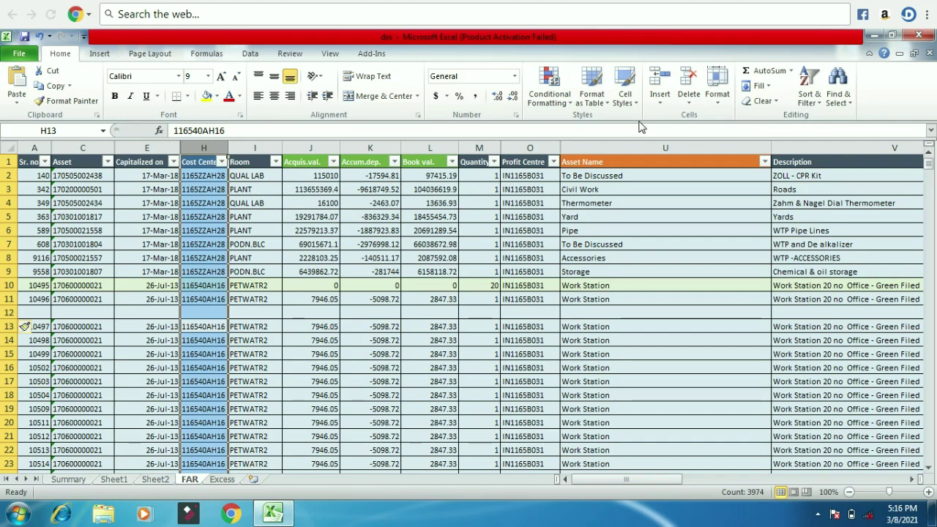
key(ctrl+shift+plus)
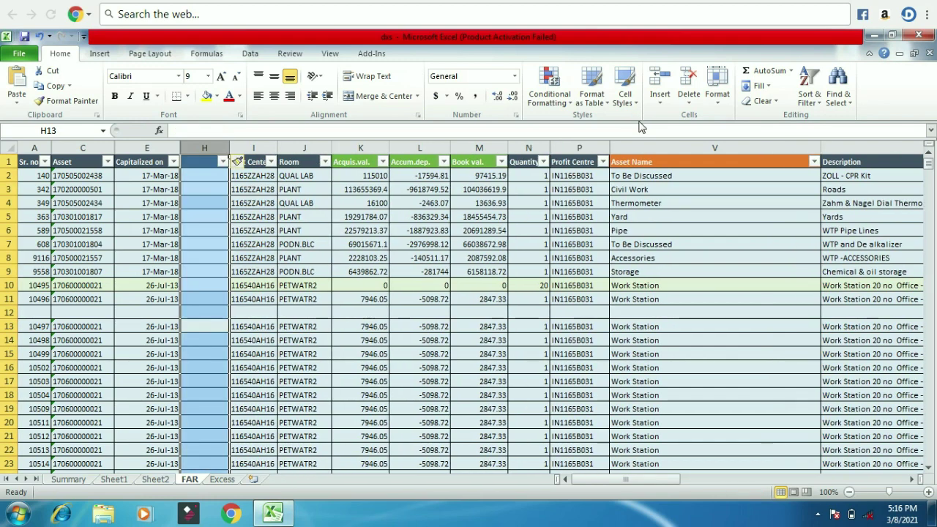
key(Down)
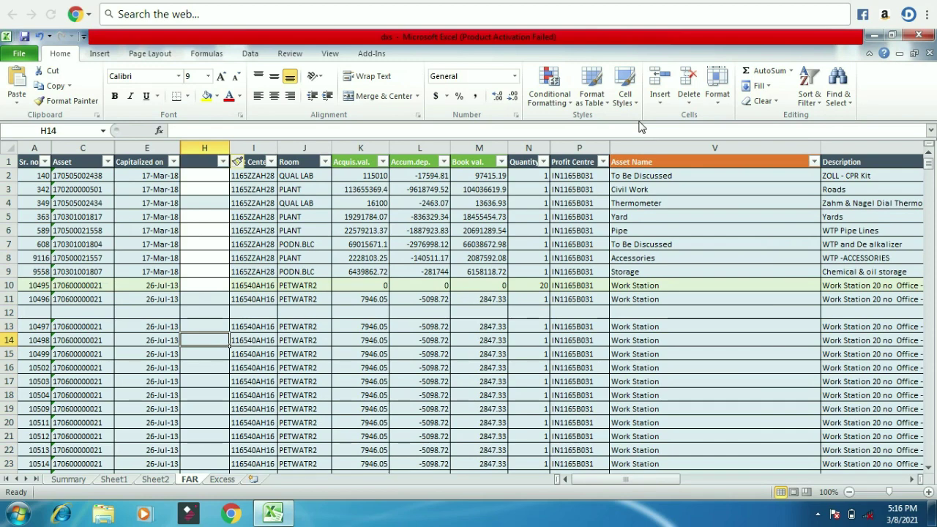
key(ctrl+z)
key(ctrl+z)
key(ctrl+z)
key(Down)
key(Up)
key(Up)
key(Up)
key(Up)
key(Up)
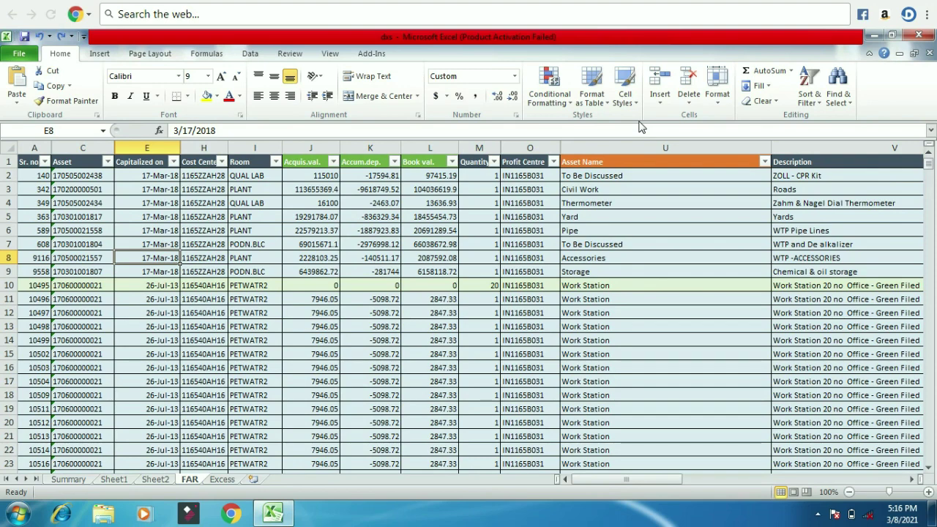
- Review the row 8 and row 13 entries, then drag the Cost Center column narrower
key(Right)
key(Right)
key(Right)
key(Right)
key(Right)
key(Right)
key(Right)
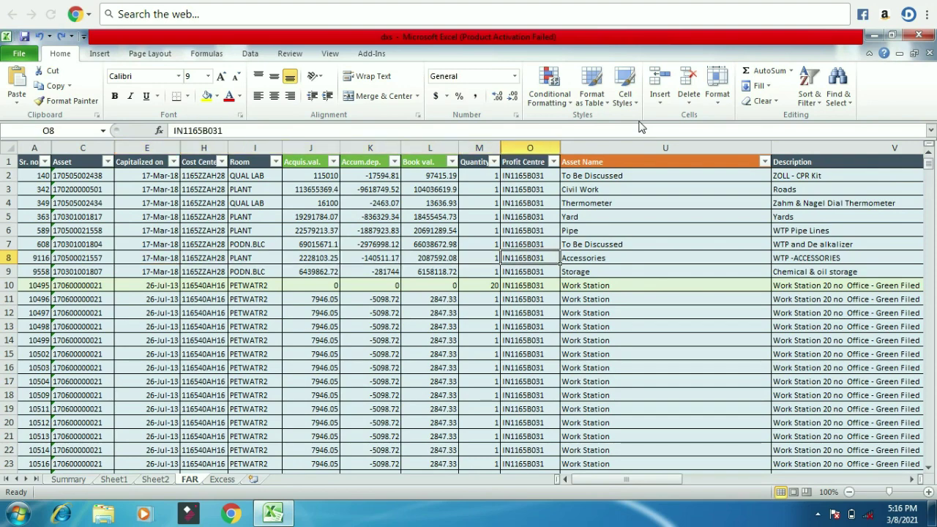
key(Right)
key(Right)
key(Down)
key(Down)
key(Down)
key(Left)
key(Right)
key(Down)
key(Down)
key(Left)
key(Right)
key(Left)
key(Left)
key(Left)
key(Left)
key(Left)
key(Home)
key(Right)
key(Left)
key(Right)
key(Right)
key(Right)
key(Right)
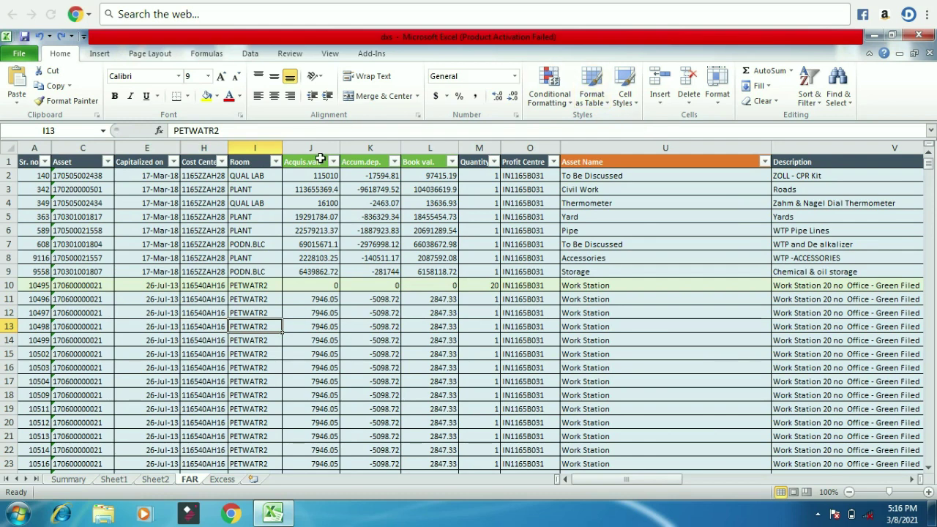
drag(227, 152, 210, 156)
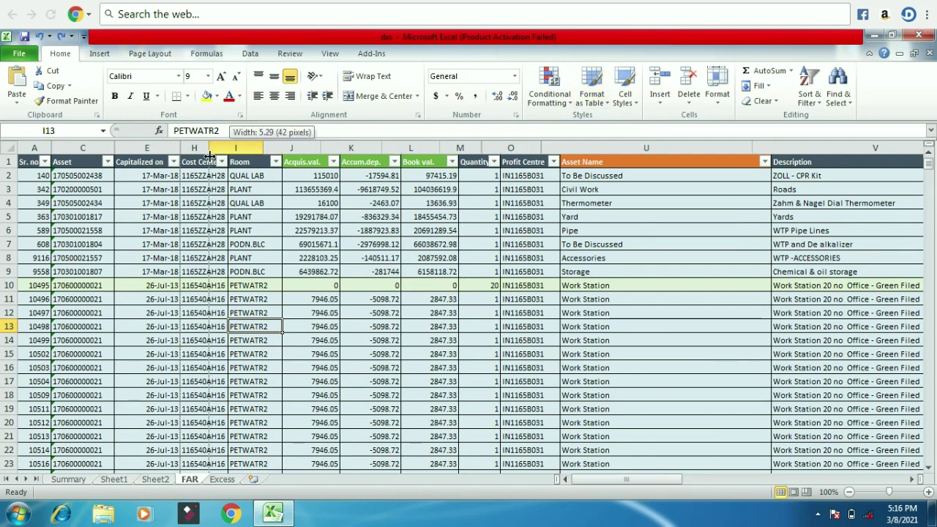
- Select column H and AutoFit its width so codes like 1165ZZAH28 show fully
key(Down)
key(Down)
key(Down)
key(Left)
key(Up)
key(Up)
key(Up)
key(Up)
key(Up)
key(Up)
key(Up)
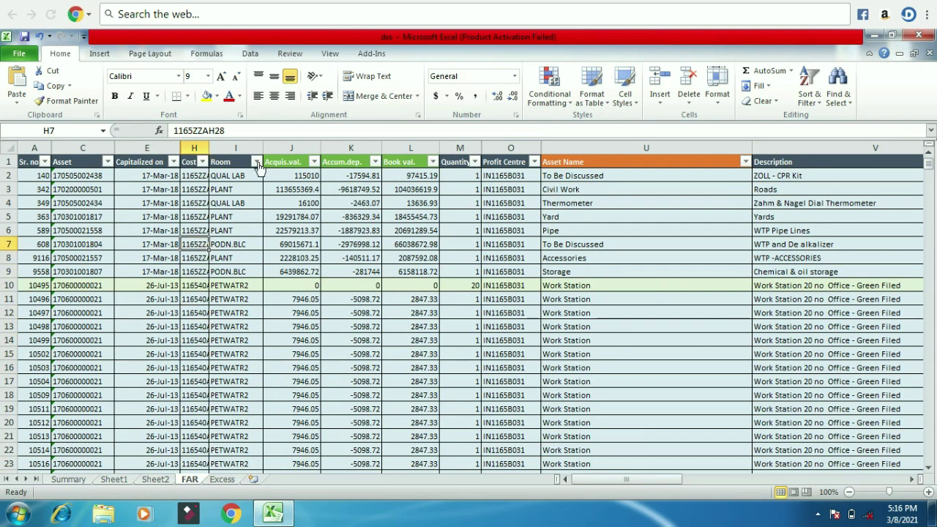
key(Down)
key(Down)
key(Down)
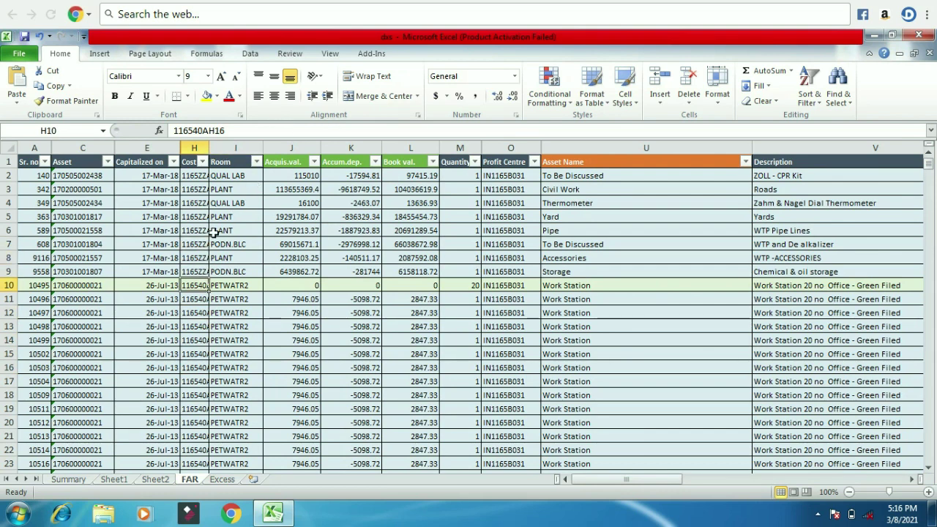
key(ctrl+space)
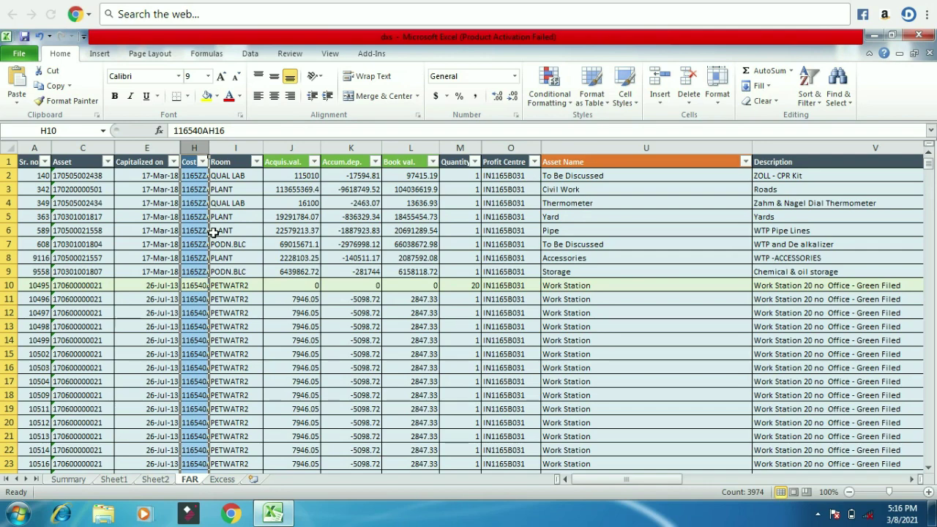
key(alt+h)
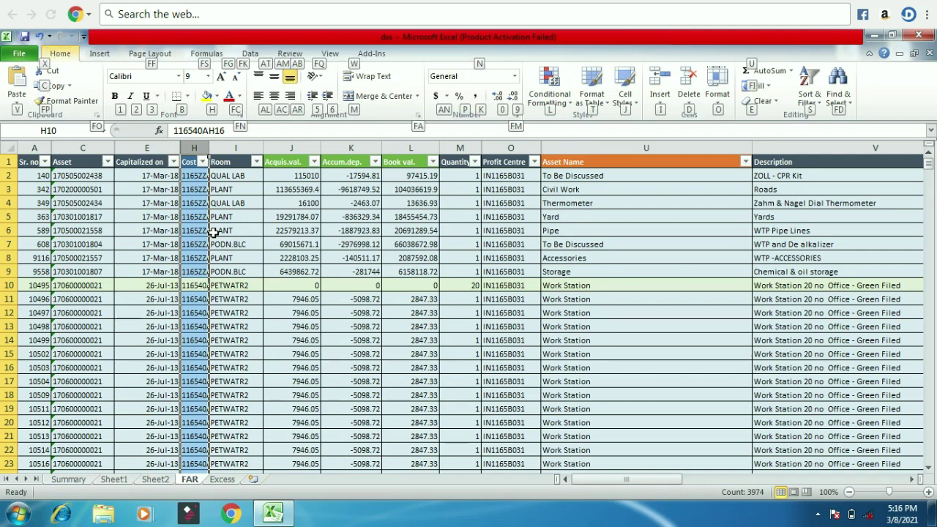
key(o)
key(i)
key(Down)
key(Down)
key(Down)
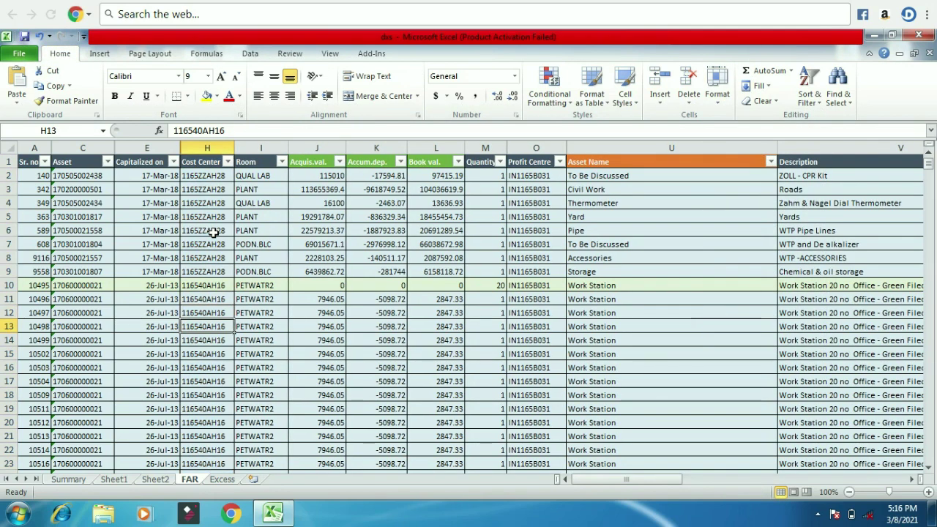
- Centre-align the 'Work Station' entry in cell U14
key(Left)
key(Left)
key(Right)
key(Right)
key(Right)
key(Right)
key(Right)
key(Right)
key(Right)
key(Down)
key(Down)
key(Up)
key(Up)
key(Down)
key(alt)
key(h)
key(a)
key(c)
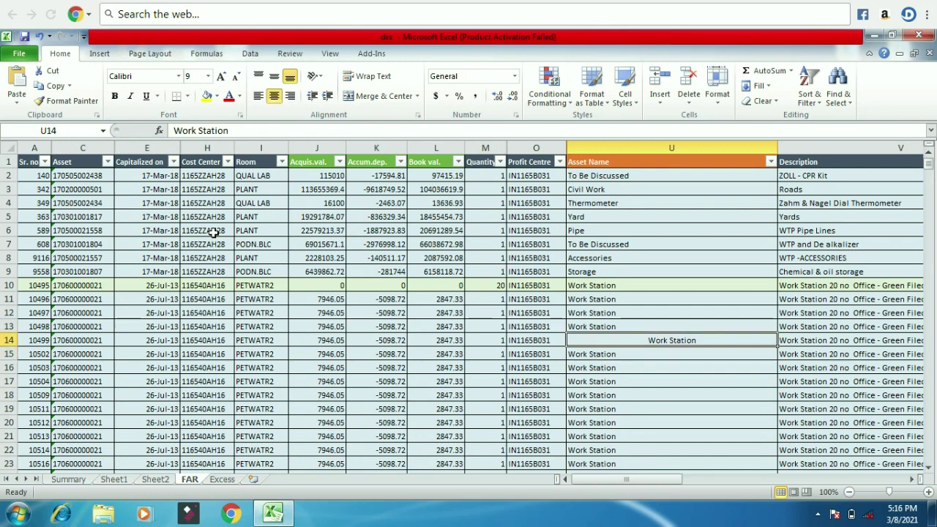
- Call up and dismiss the ribbon shortcut hints, then select a cell in the data table
key(alt)
key(h)
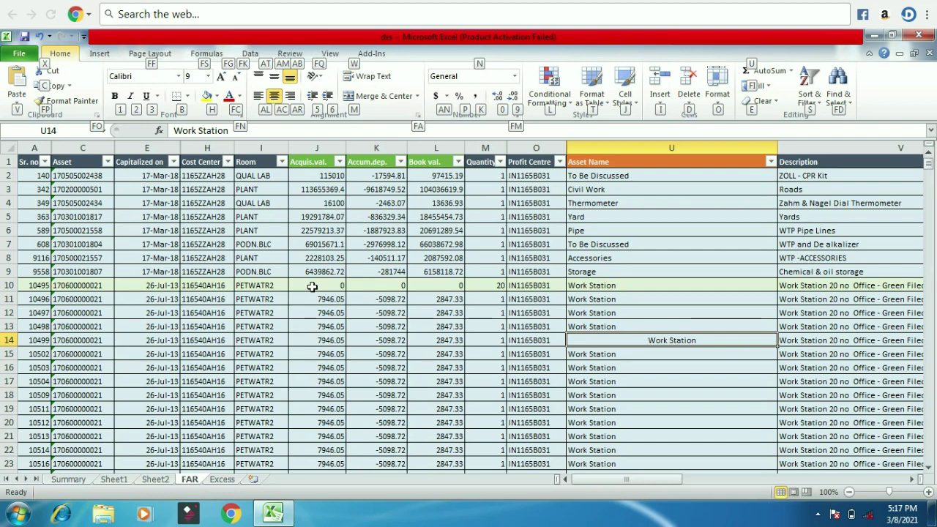
key(alt)
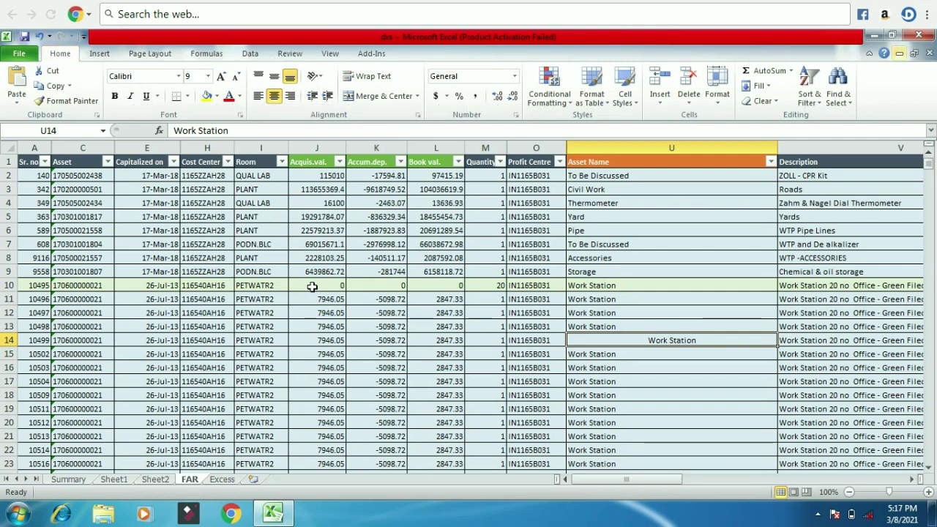
click(414, 364)
- Select a block in columns H to O from row 7 and apply a thick box border
key(Left)
key(Left)
key(Left)
key(Left)
key(Up)
key(Up)
key(Up)
key(Up)
key(Up)
key(Up)
key(Up)
key(Up)
key(shift+Right)
key(shift+Right)
key(shift+Right)
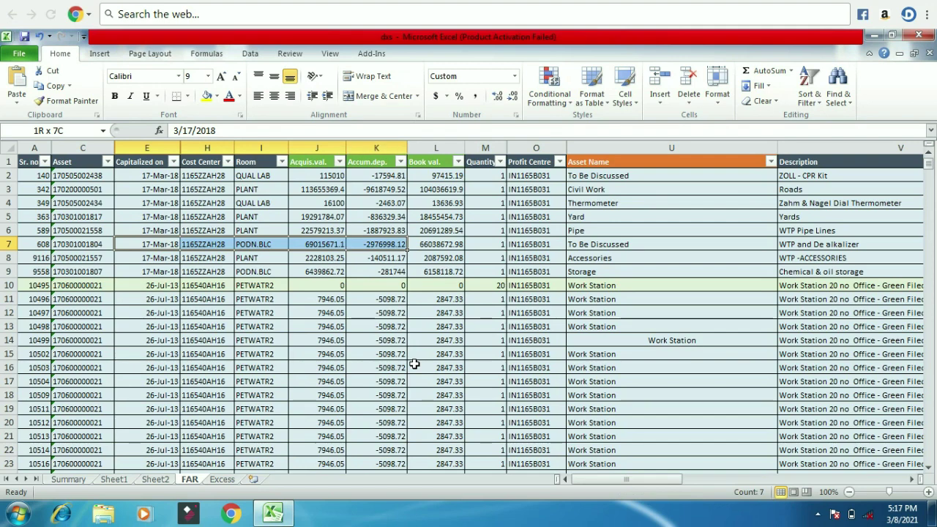
key(shift+Right)
key(shift+Right)
key(shift+Right)
key(shift+Right)
key(shift+Right)
key(shift+Left)
key(shift+Left)
key(shift+Left)
key(shift+Left)
key(shift+Left)
key(shift+Left)
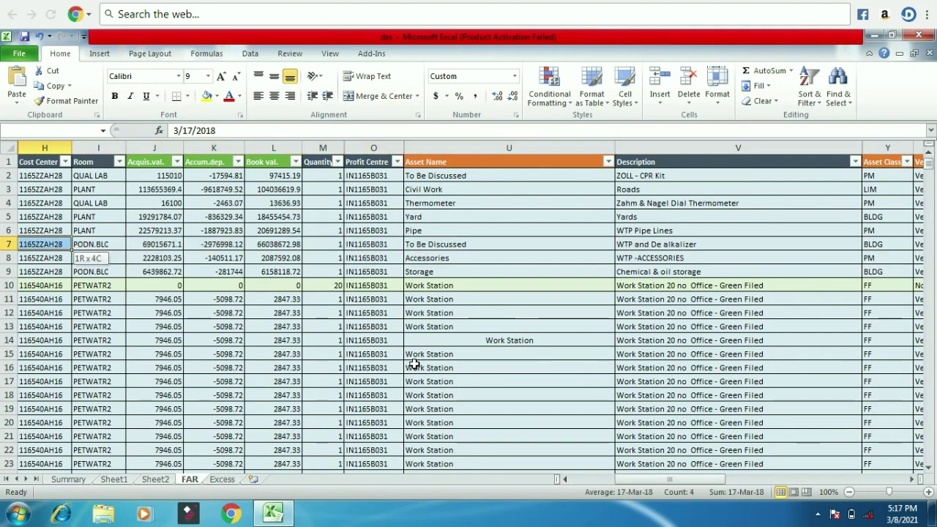
key(shift+Left)
key(shift+Left)
key(shift+Left)
key(Right)
key(Right)
key(Right)
key(Right)
key(Left)
key(shift+Right)
key(shift+Right)
key(shift+Right)
key(shift+Right)
key(shift+Right)
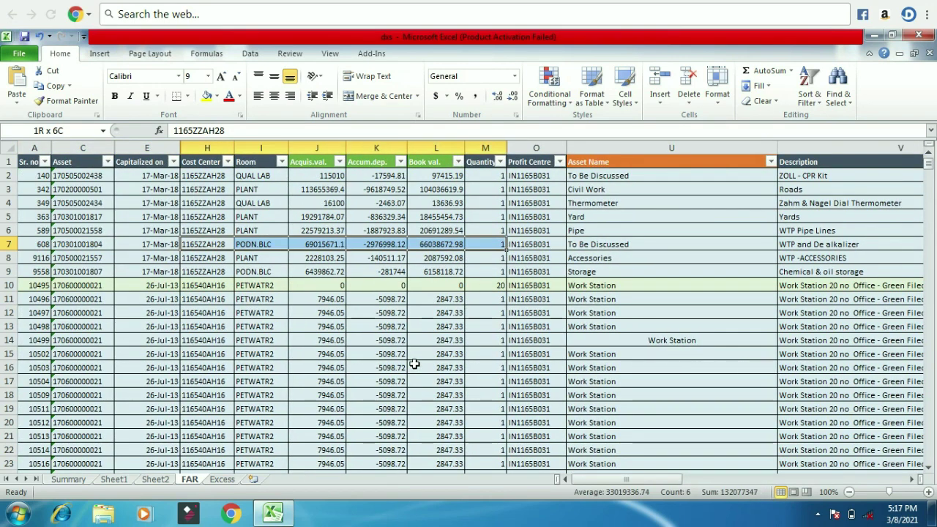
key(shift+Right)
key(shift+Down)
key(shift+Down)
key(shift+Down)
key(shift+Down)
key(shift+Down)
key(shift+Down)
key(shift+Down)
key(shift+Down)
key(shift+Down)
key(shift+Down)
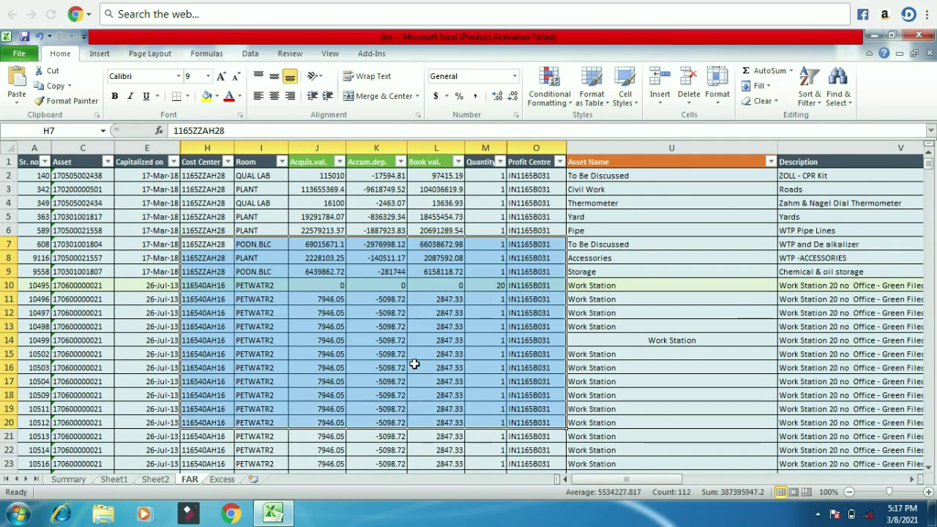
key(alt)
key(h)
key(b)
key(t)
- Reselect H6:O21 and apply an outline border around the whole block
key(Down)
key(Down)
key(Down)
key(Left)
key(Left)
key(Right)
key(Up)
key(Up)
key(Up)
key(Right)
key(Up)
key(shift+Right)
key(shift+Right)
key(shift+Right)
key(shift+Right)
key(shift+Right)
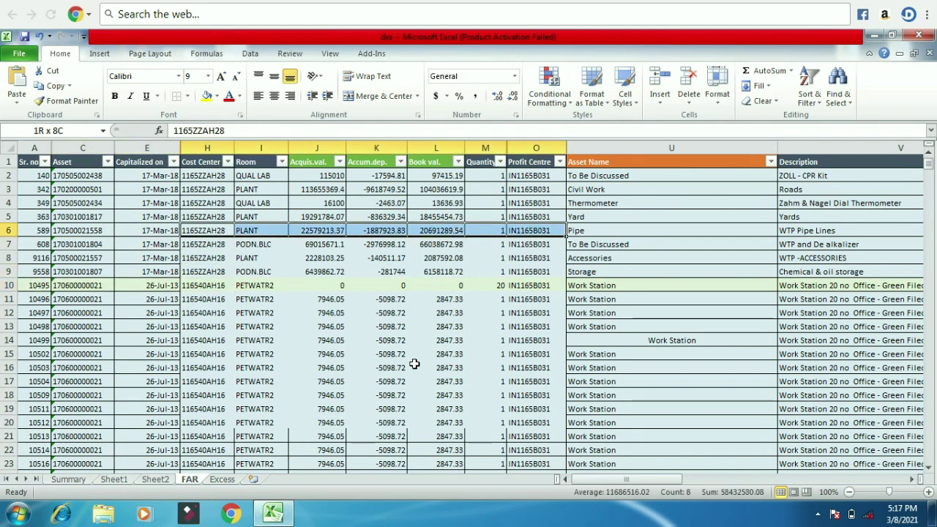
key(shift+Down)
key(shift+Down)
key(shift+Down)
key(shift+Down)
key(shift+Down)
key(shift+Down)
key(shift+Down)
key(shift+Down)
key(shift+Down)
key(shift+Down)
key(shift+Down)
key(shift+Down)
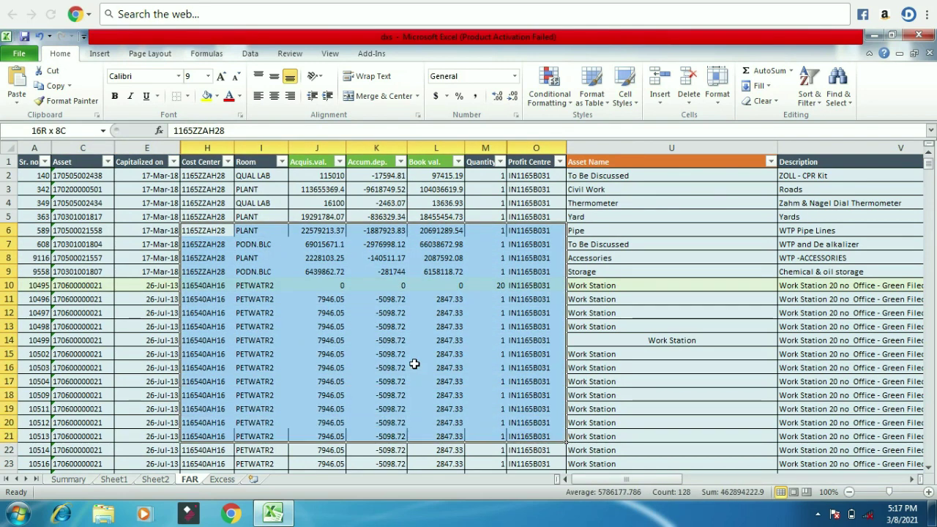
key(alt)
key(h)
key(b)
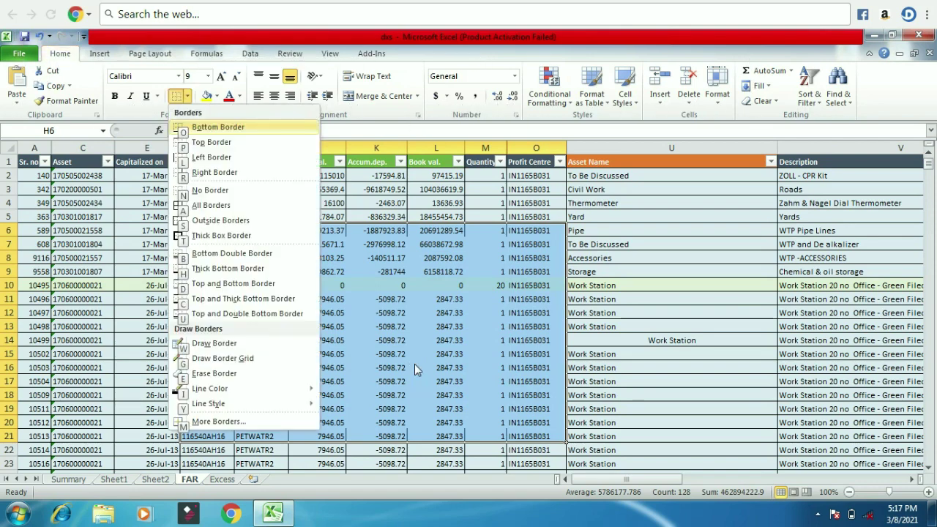
key(a)
key(Down)
key(Down)
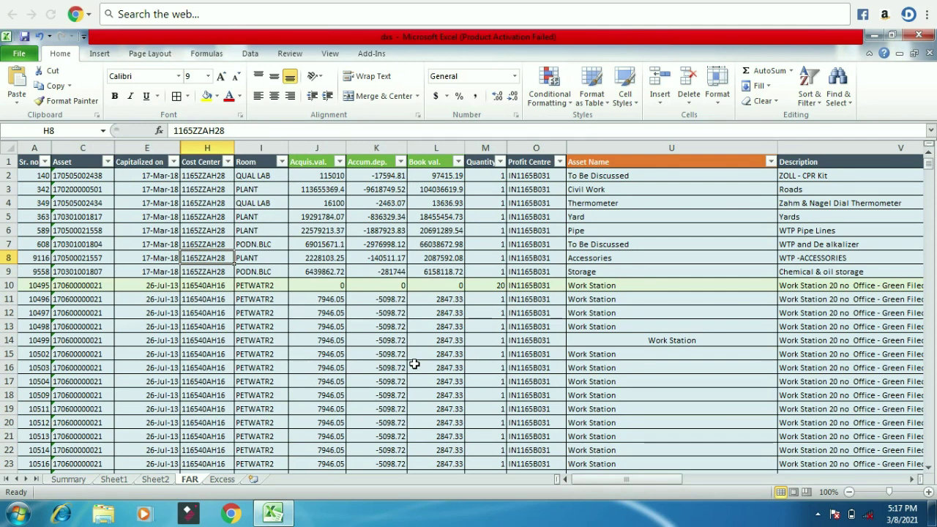
key(Left)
key(Left)
key(Left)
key(Right)
key(Right)
key(Right)
key(Left)
key(Left)
key(Left)
key(Right)
key(Right)
key(Right)
key(Right)
key(ctrl+Right)
key(Right)
key(Right)
key(Left)
key(Left)
key(Up)
key(ctrl+Up)
key(Down)
key(Down)
key(Down)
key(Down)
key(Down)
key(Down)
key(Down)
key(Down)
key(Down)
key(Down)
key(Down)
key(Down)
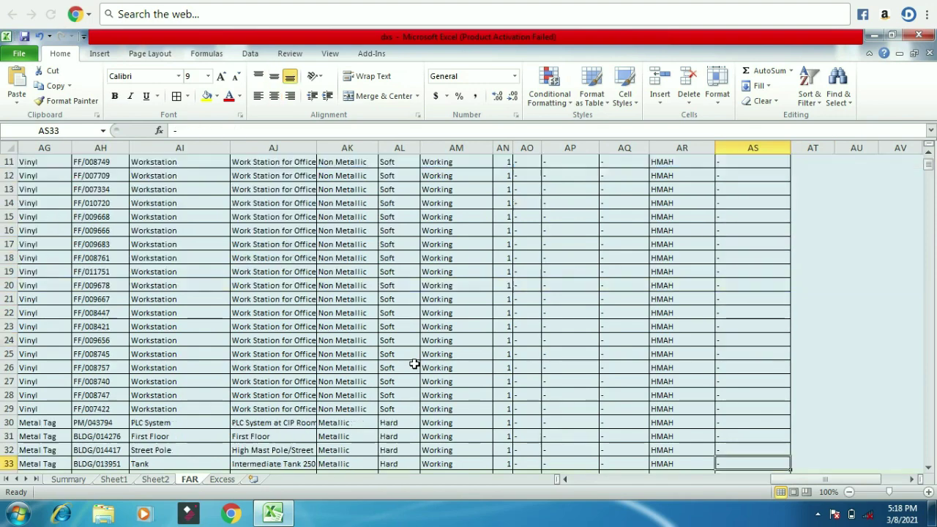
key(Down)
key(Down)
key(Left)
key(Left)
key(Left)
key(ctrl+Left)
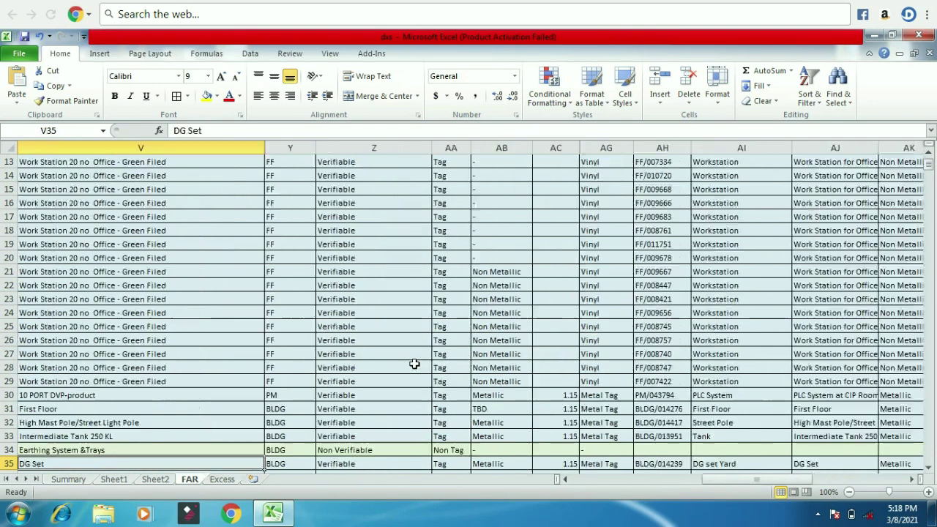
key(ctrl+Left)
key(ctrl+Down)
key(Up)
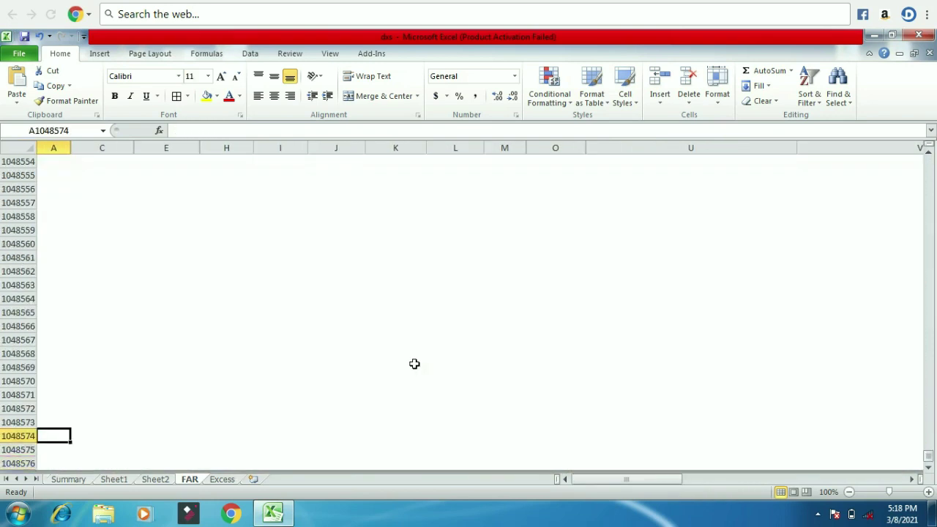
key(ctrl+Up)
key(Up)
key(Up)
key(Up)
key(Down)
key(Down)
key(Down)
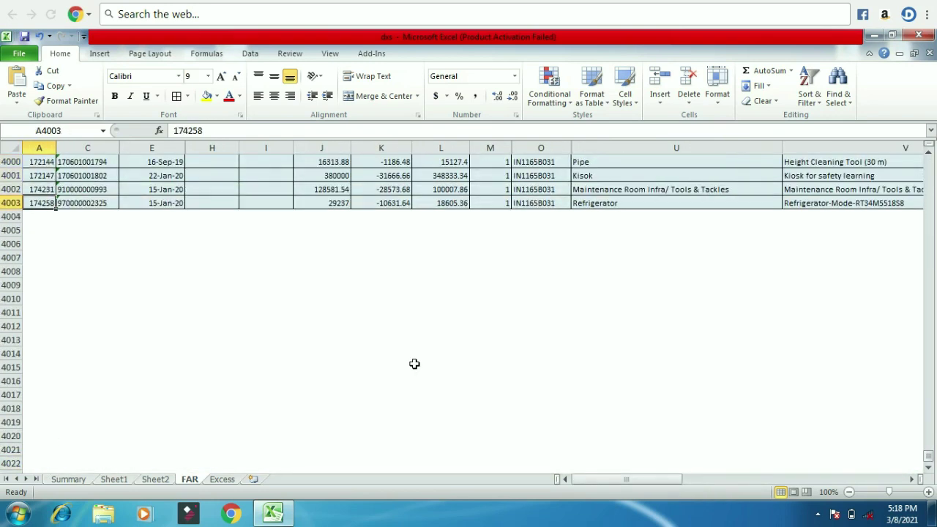
key(Up)
key(Up)
key(ctrl+Up)
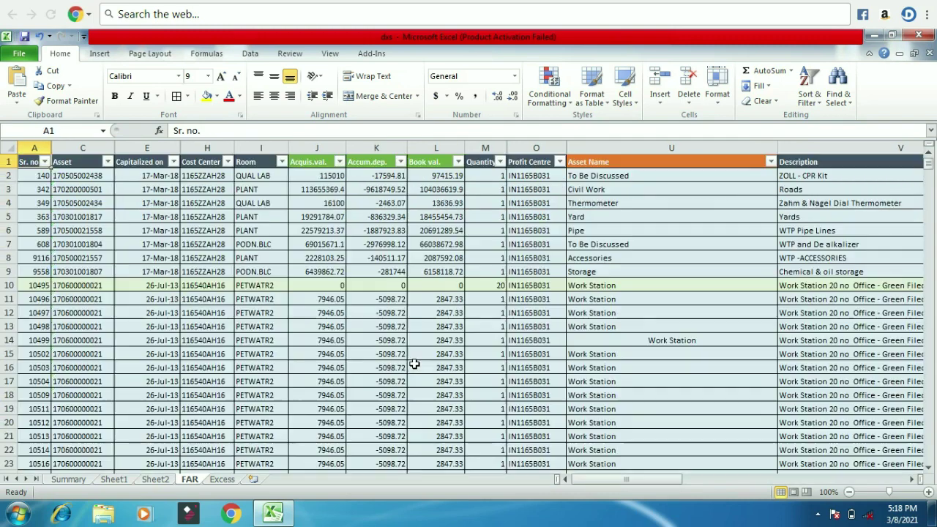
key(Down)
key(Down)
key(Right)
key(Right)
key(Down)
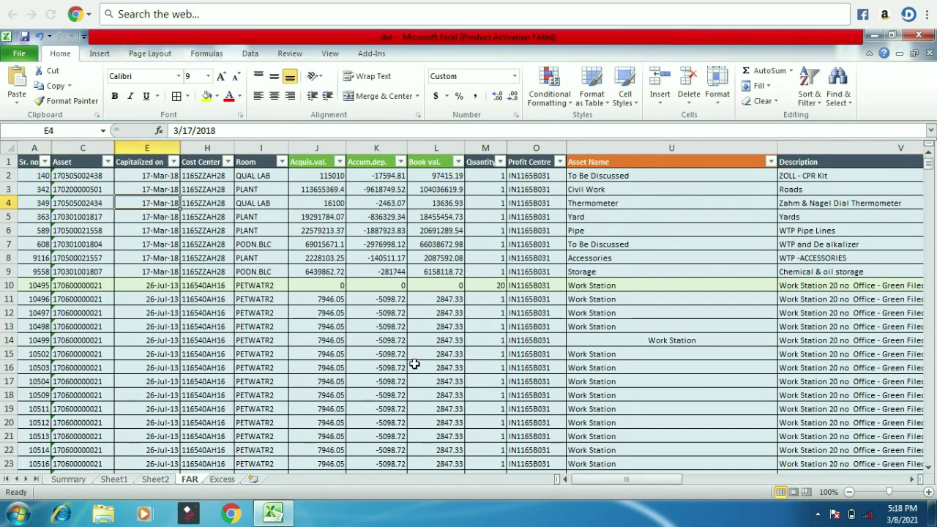
key(ctrl+a)
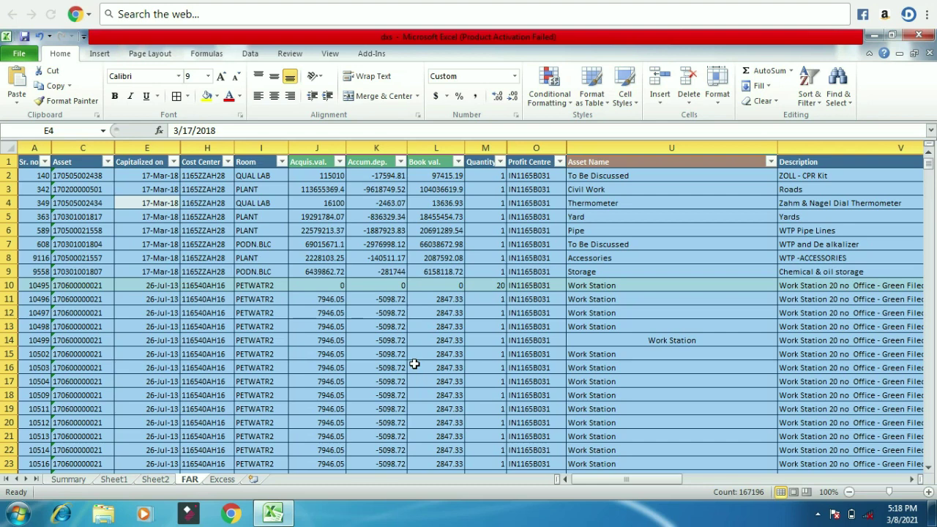
key(Down)
key(Down)
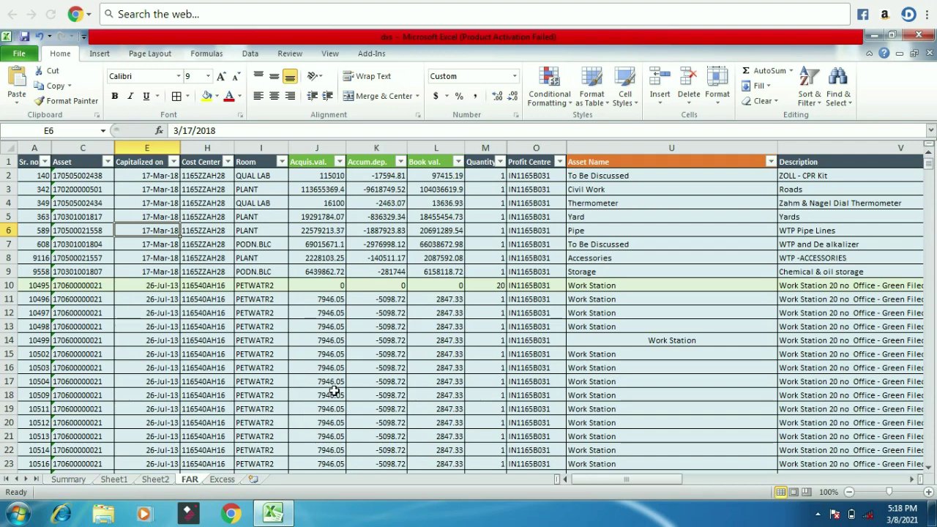
key(Left)
key(Right)
key(Right)
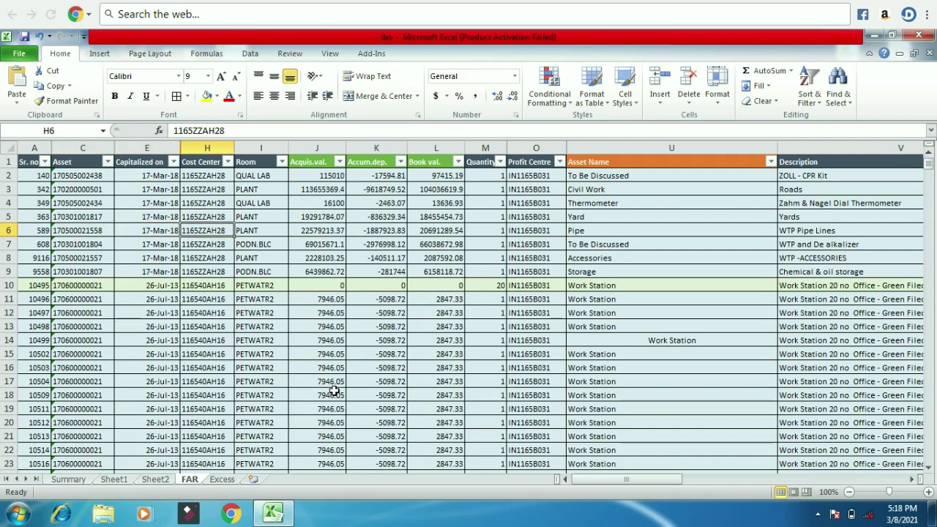
key(ctrl+Page_Up)
key(ctrl+Page_Down)
key(ctrl+Page_Down)
key(ctrl+Page_Up)
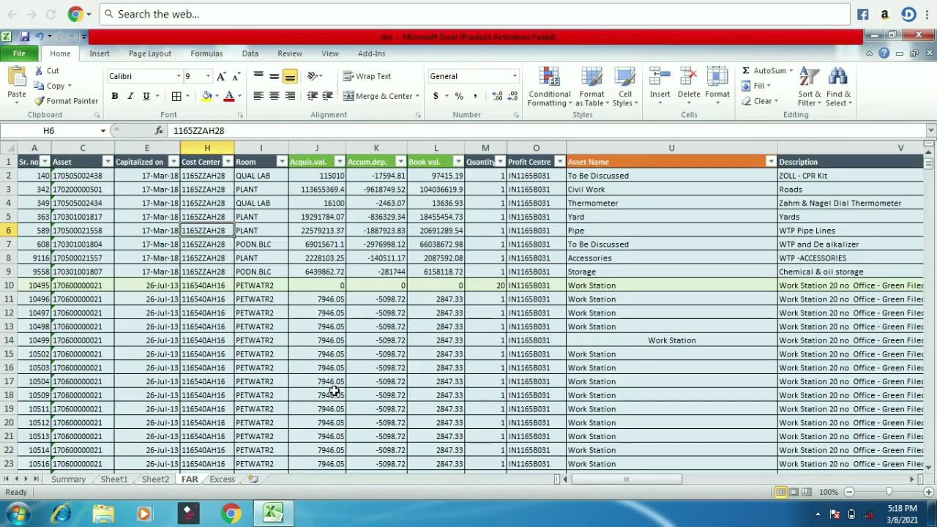
key(ctrl+Page_Up)
key(ctrl+Page_Up)
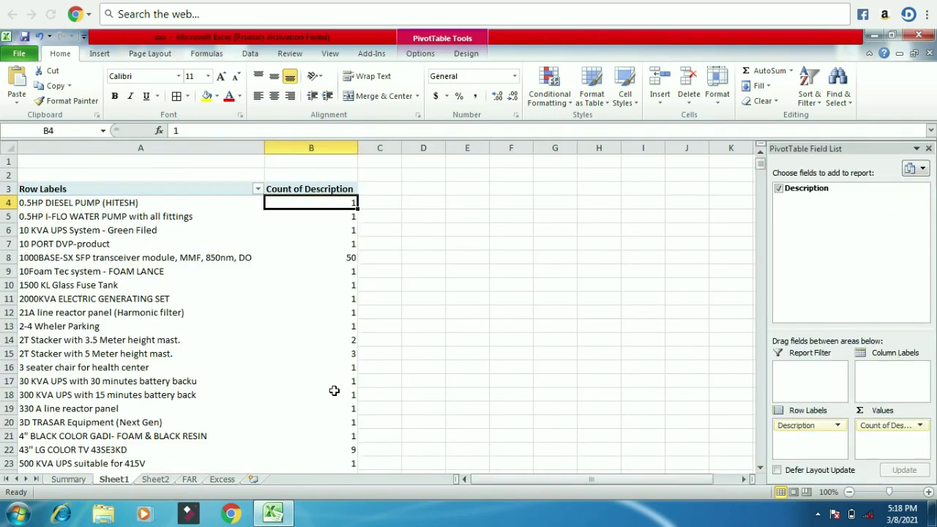
key(ctrl+Page_Up)
key(ctrl+Page_Down)
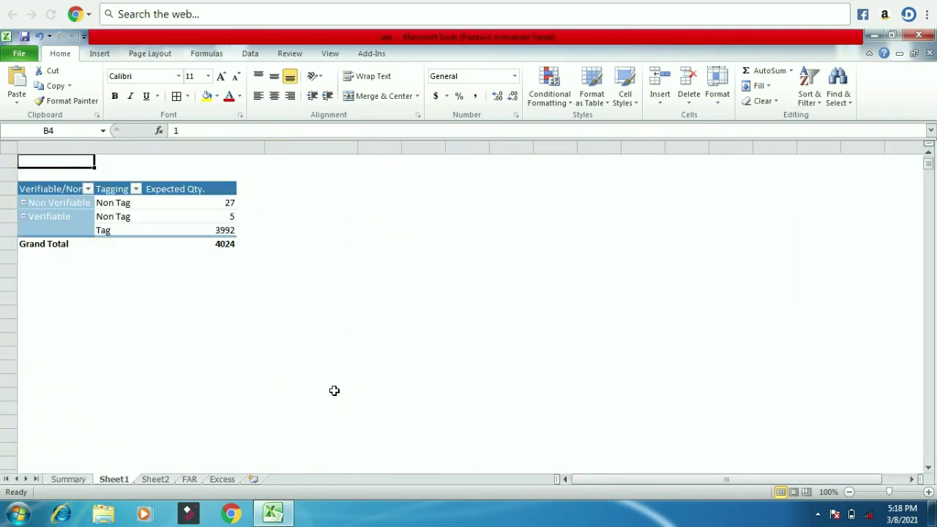
key(ctrl+Page_Down)
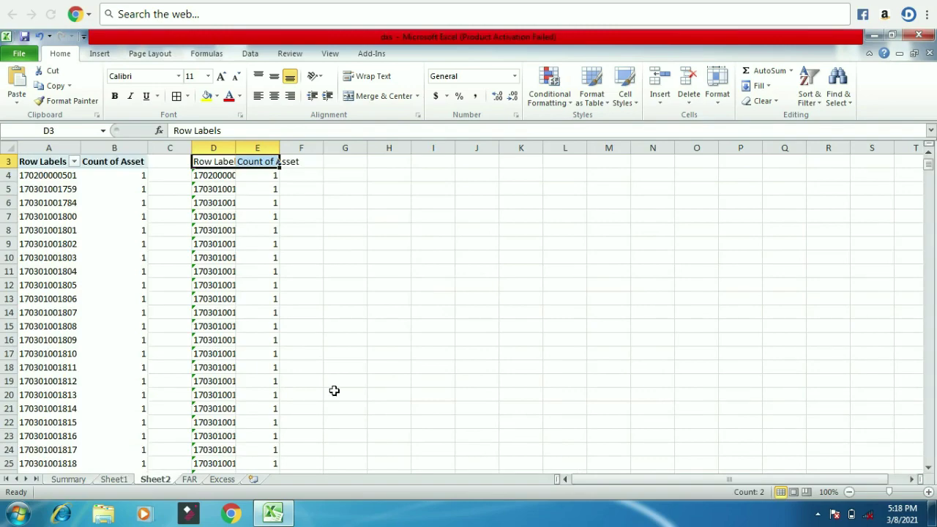
key(ctrl+Page_Down)
key(ctrl+Page_Down)
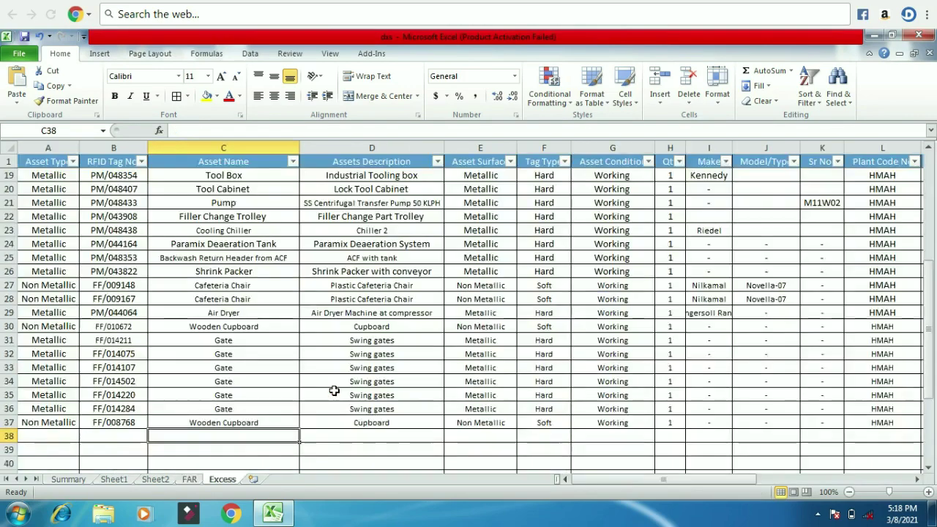
key(ctrl+Page_Up)
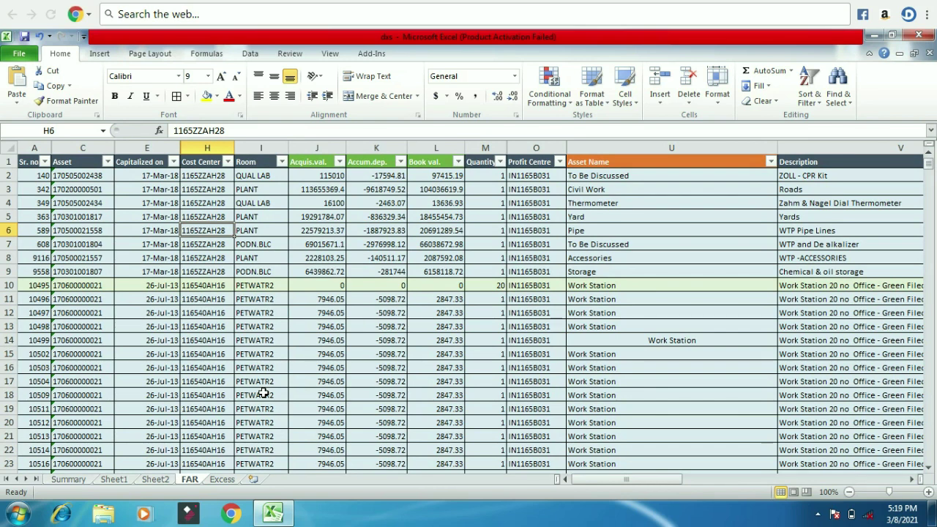
- Insert blank Sheet4 with Shift+F11, then go back to the FAR sheet's Cost Center column
key(shift+F11)
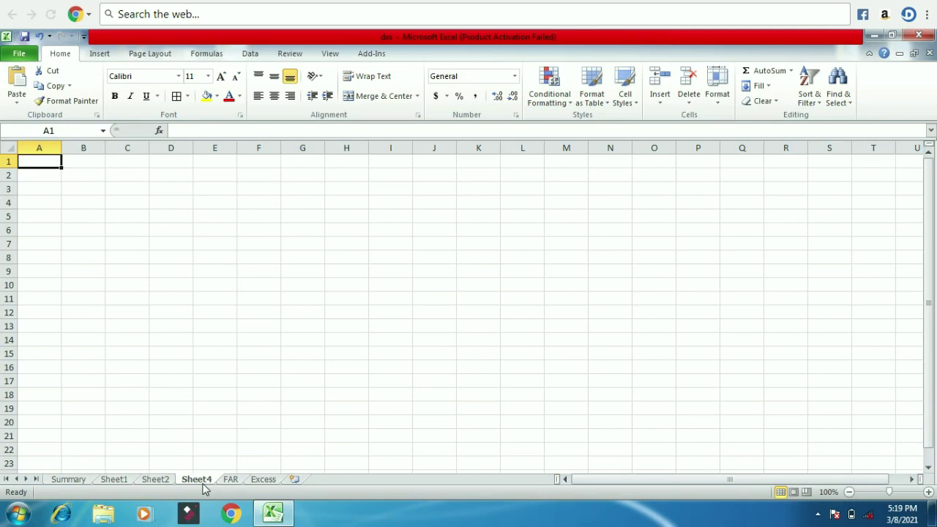
click(231, 480)
key(Right)
key(Right)
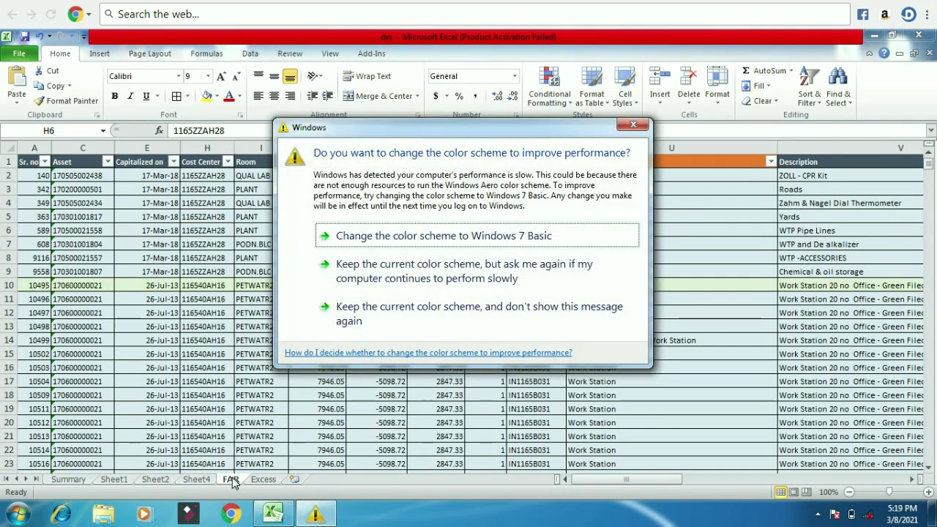
- Close the Windows colour-scheme prompt and move down to cell H9
click(633, 127)
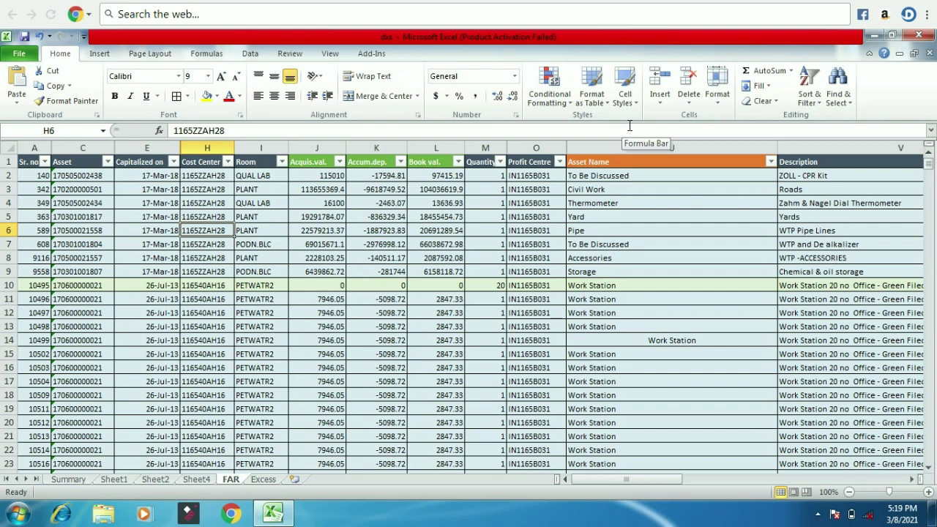
key(Down)
key(Down)
key(Down)
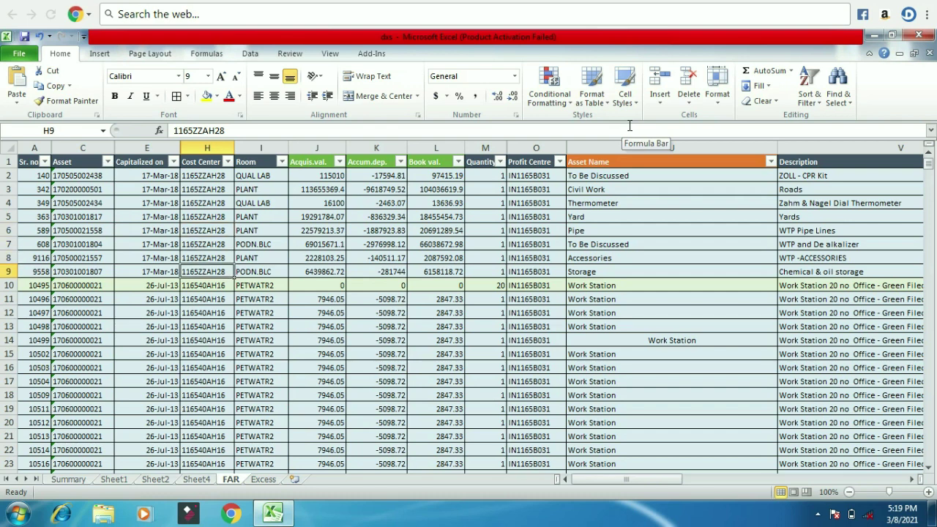